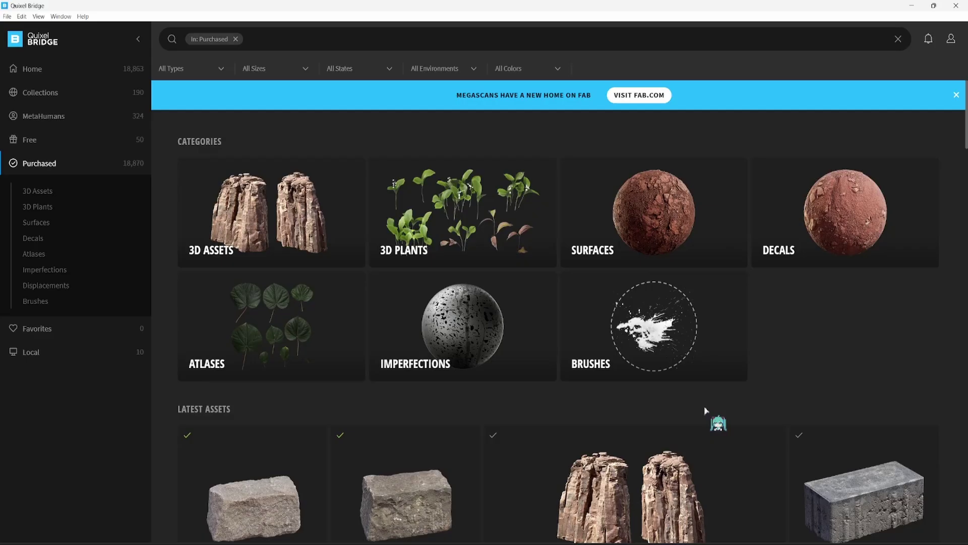
Switch from Quixel Bridge to the Blender window with Alt+Tab.
key(alt+Tab)
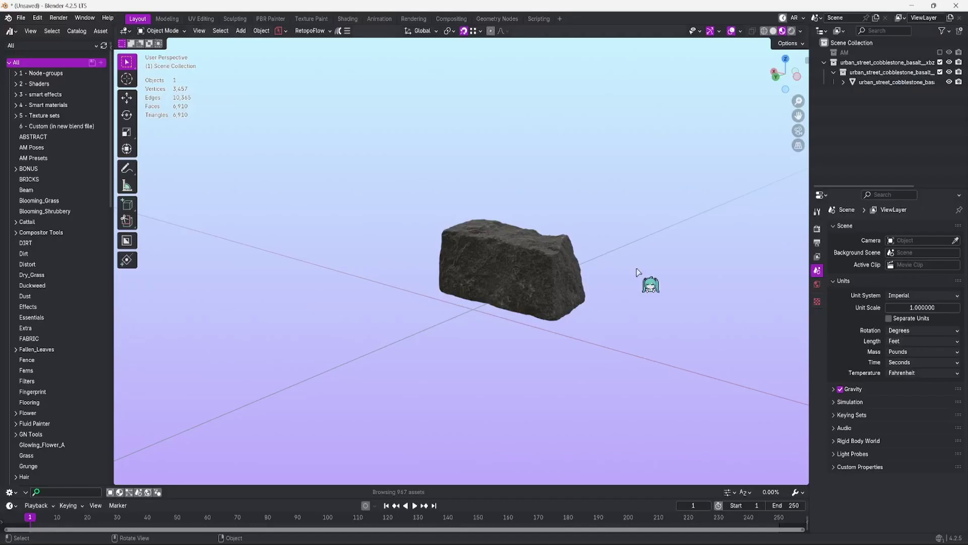
click(431, 535)
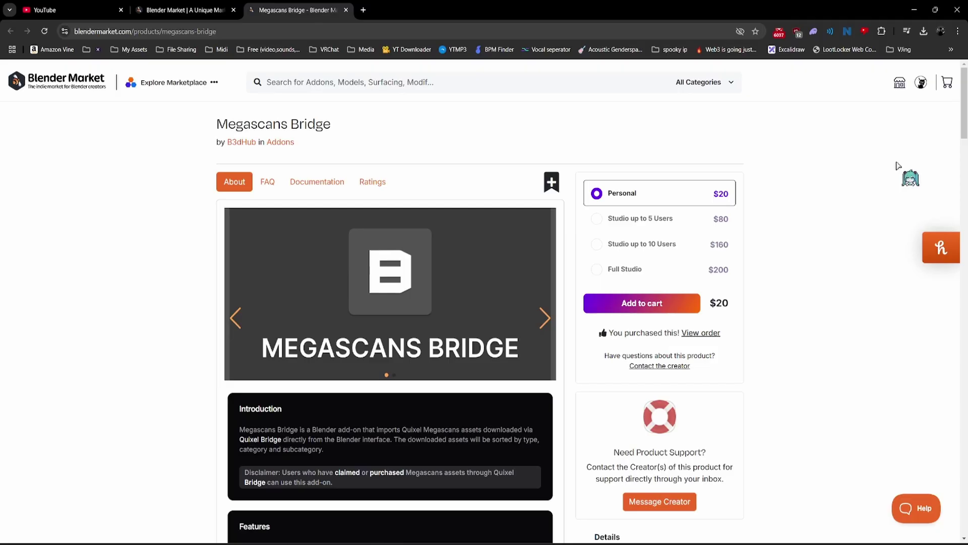
click(913, 9)
Drag megascans_bridge_v1.1.0.zip from its folder into Blender and dismiss the install prompt.
click(383, 326)
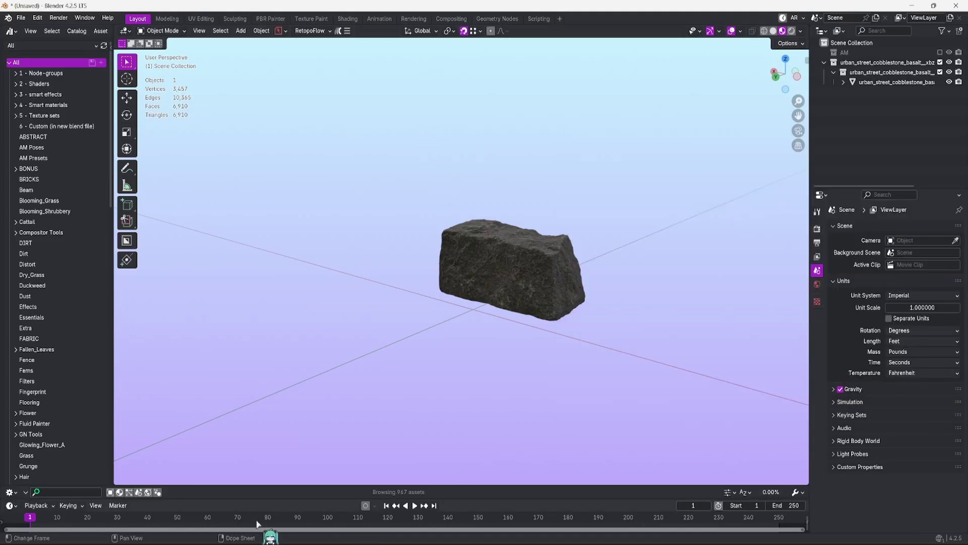
key(alt+Tab)
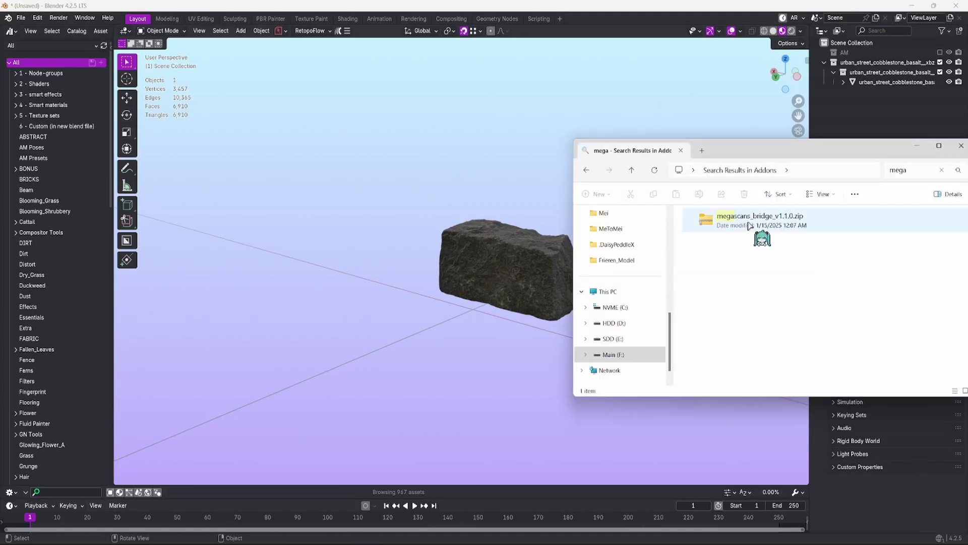
drag(757, 218, 533, 294)
drag(445, 304, 445, 304)
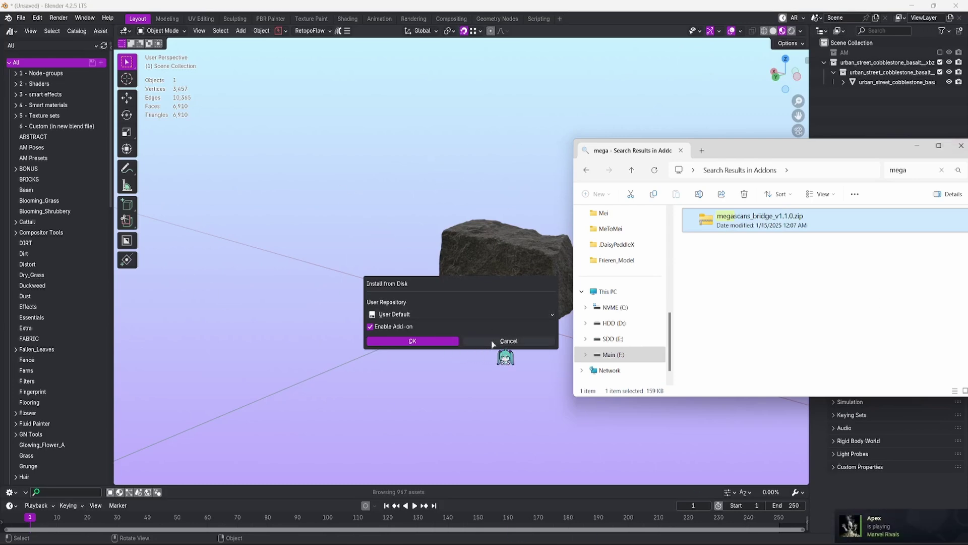
click(413, 340)
Install megascans_bridge_v1.1.0.zip from disk in Preferences > Add-ons, then search the add-on list.
click(37, 17)
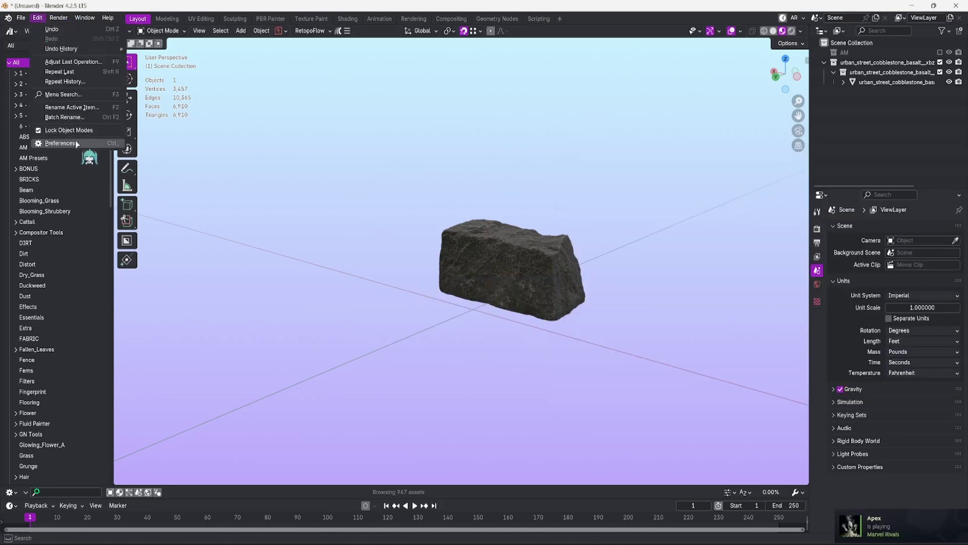
click(75, 143)
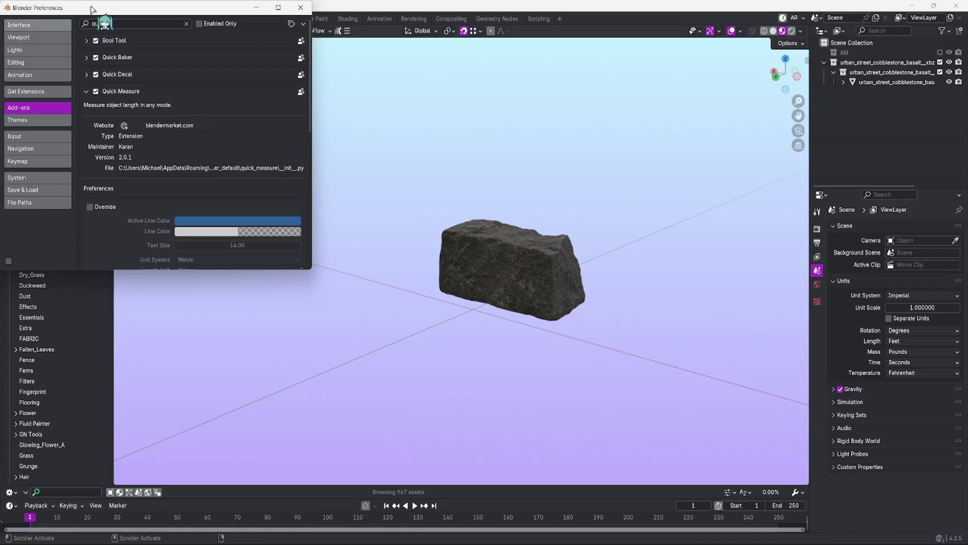
drag(90, 9, 412, 93)
click(626, 109)
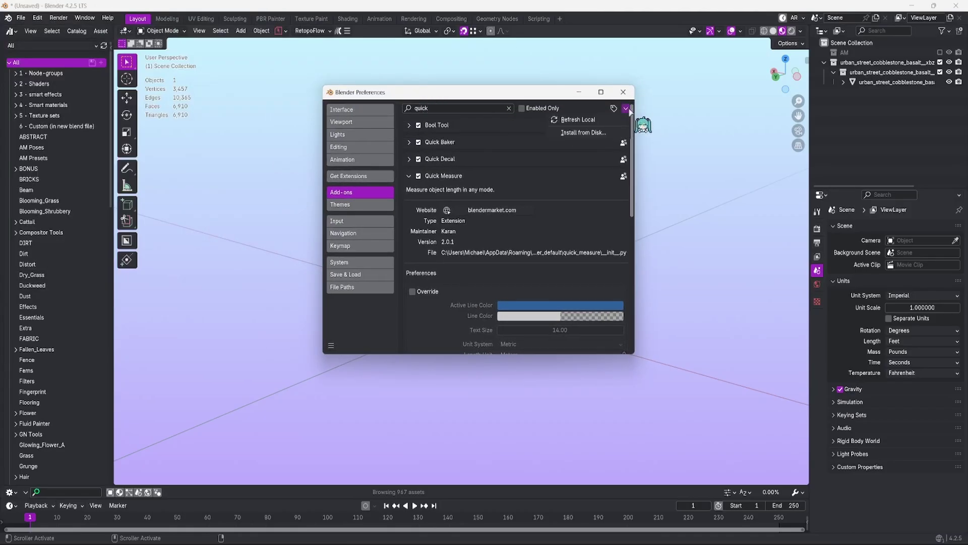
click(583, 132)
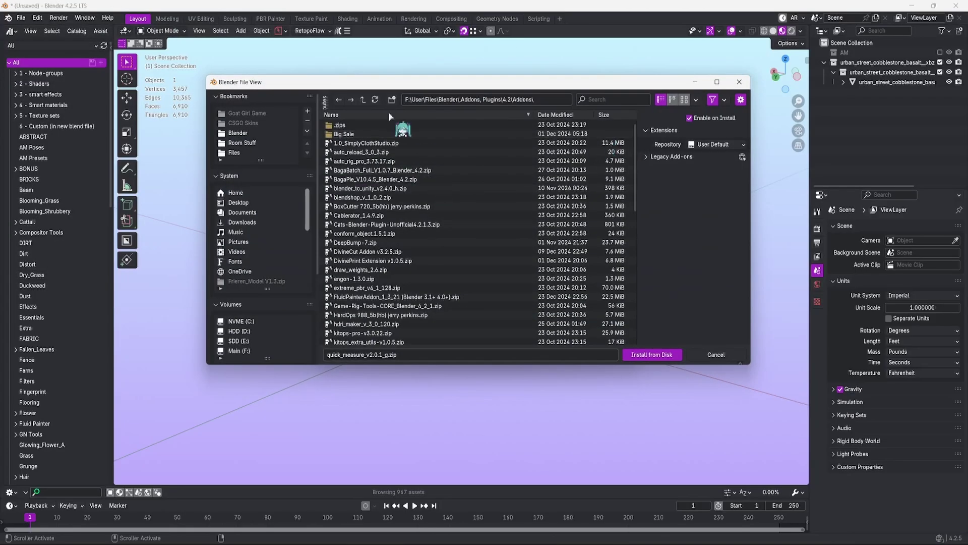
scroll(458, 249, down, 3)
click(378, 233)
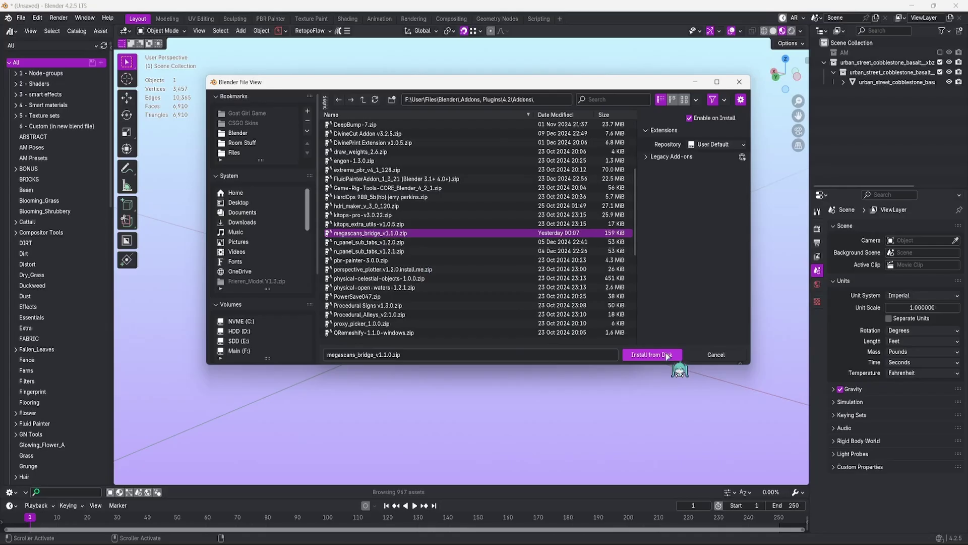
click(651, 354)
click(458, 107)
text(mega)
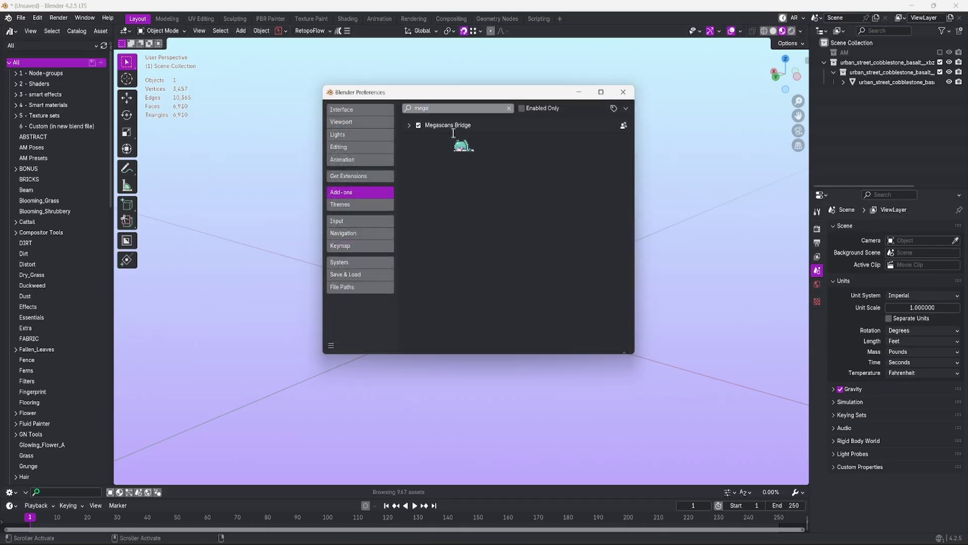
Expand the Megascans Bridge add-on details and show its M-Bridge import panels in the sidebar.
click(409, 125)
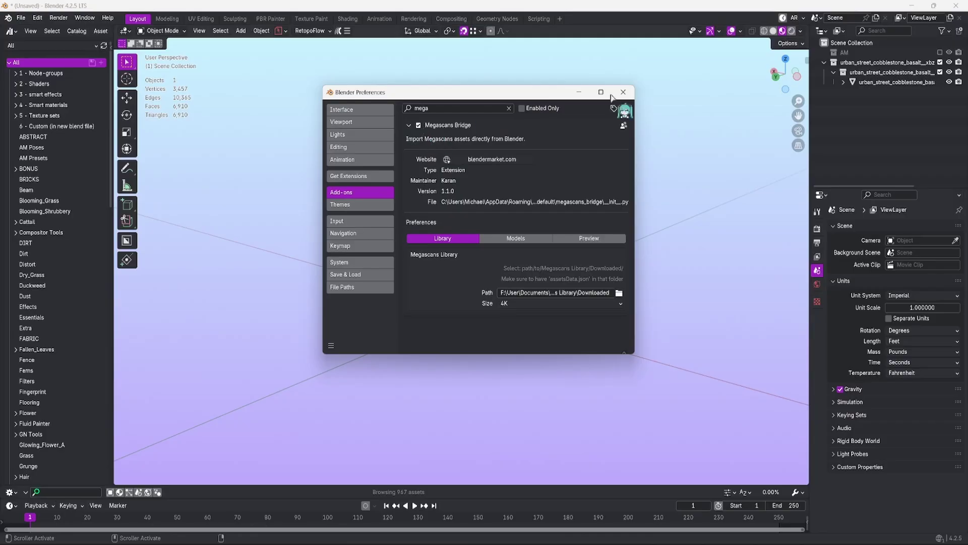
mouse_move(500, 94)
mouse_down()
mouse_move(529, 73)
mouse_move(513, 84)
mouse_up()
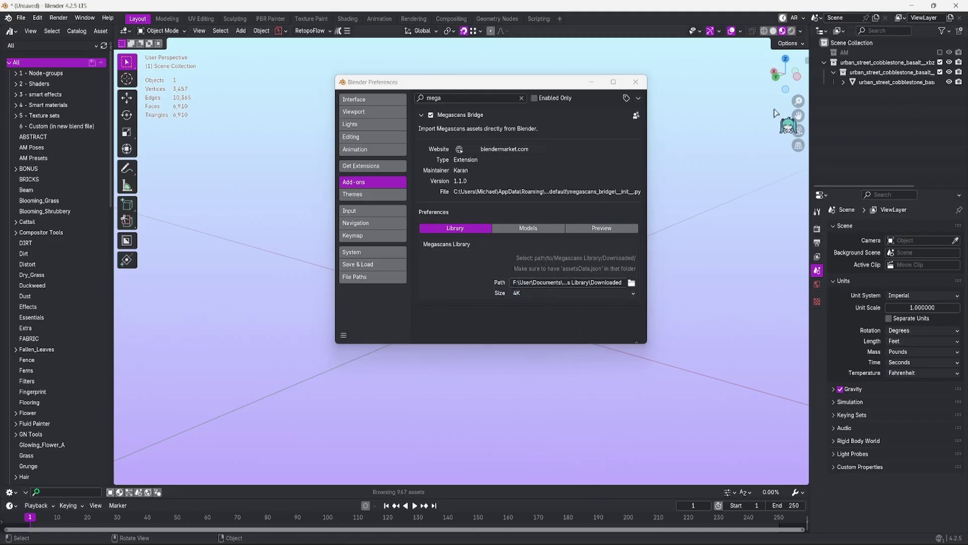
click(805, 59)
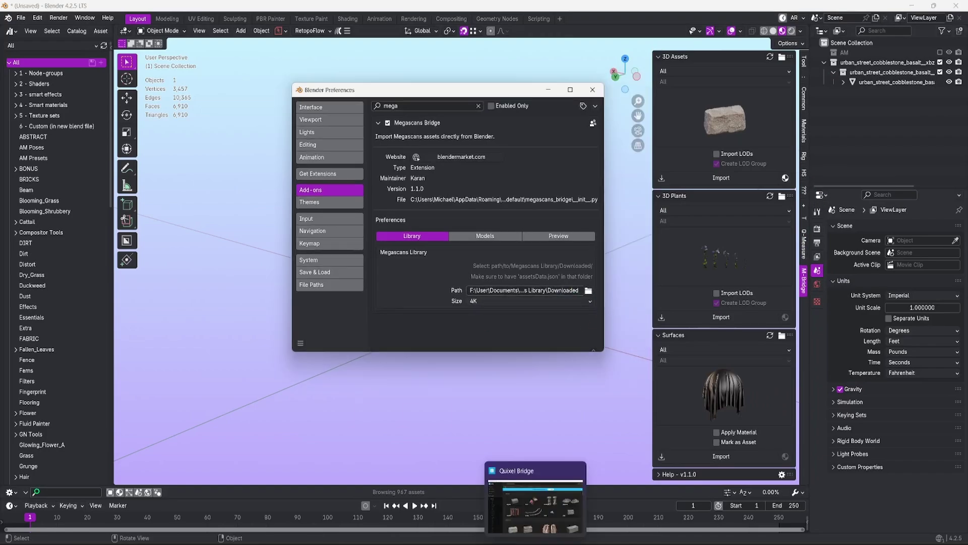
Check Quixel Bridge's library path by browsing to the Downloaded folder, then cancel.
key(alt+Tab)
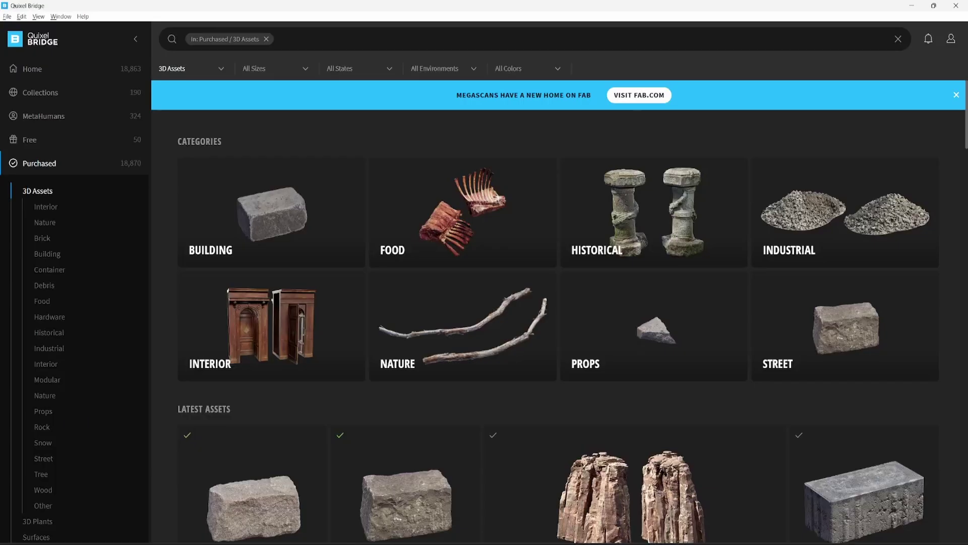
click(21, 16)
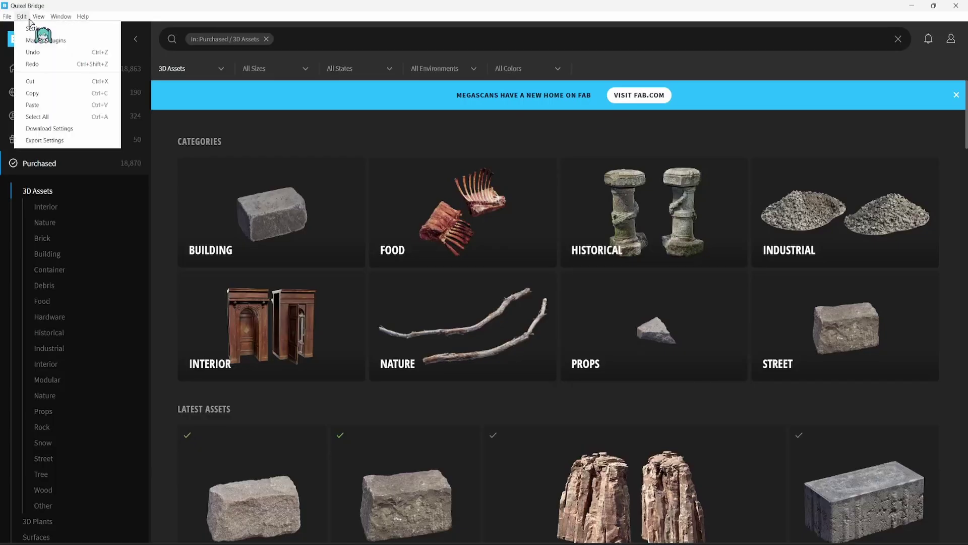
click(48, 40)
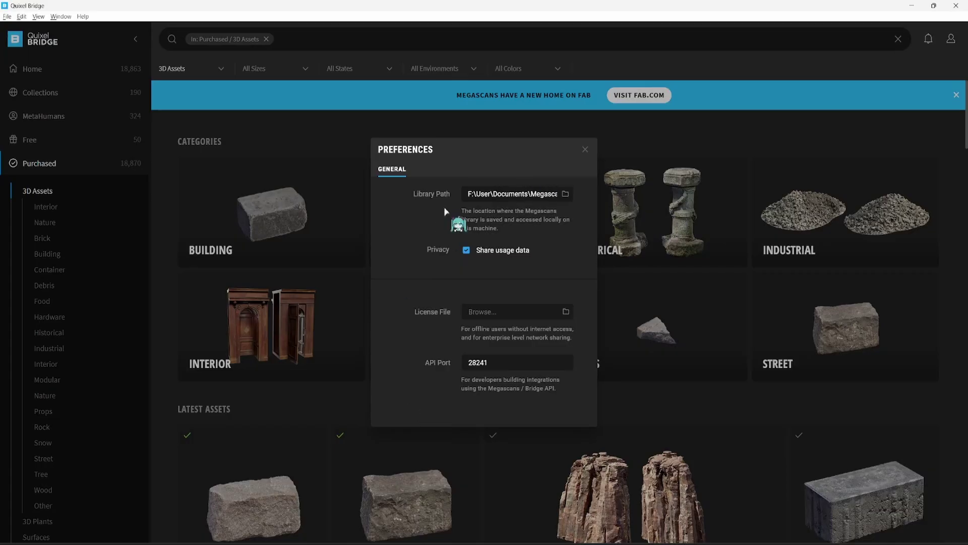
click(565, 194)
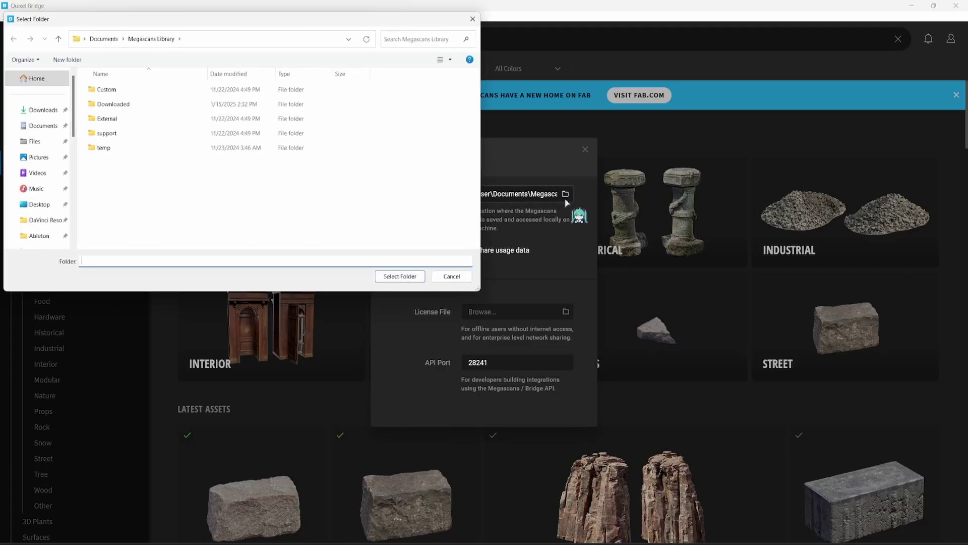
double_click(108, 104)
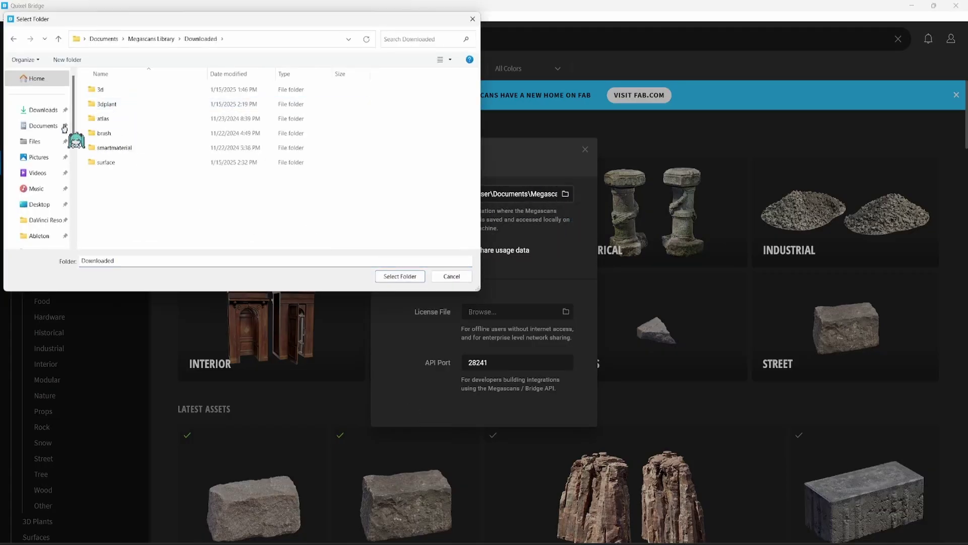
click(246, 38)
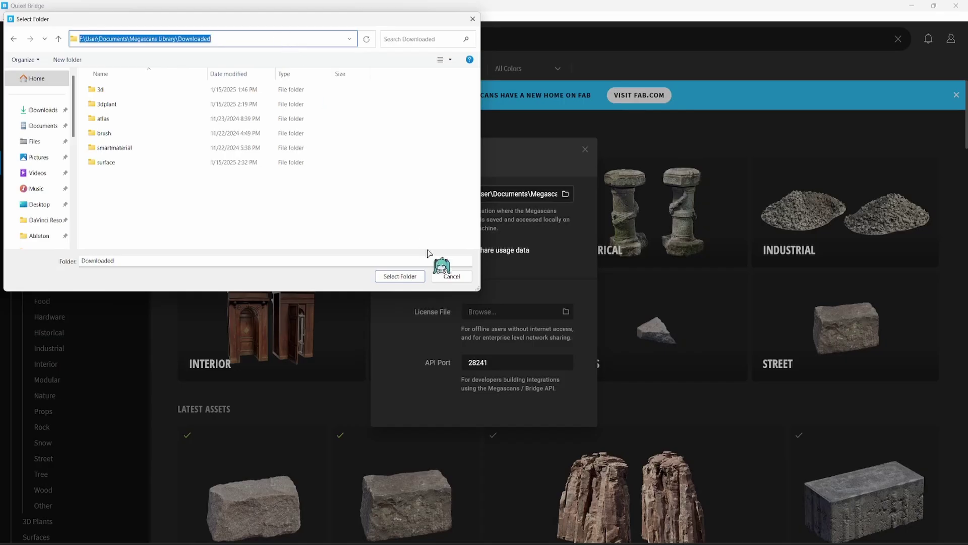
click(450, 276)
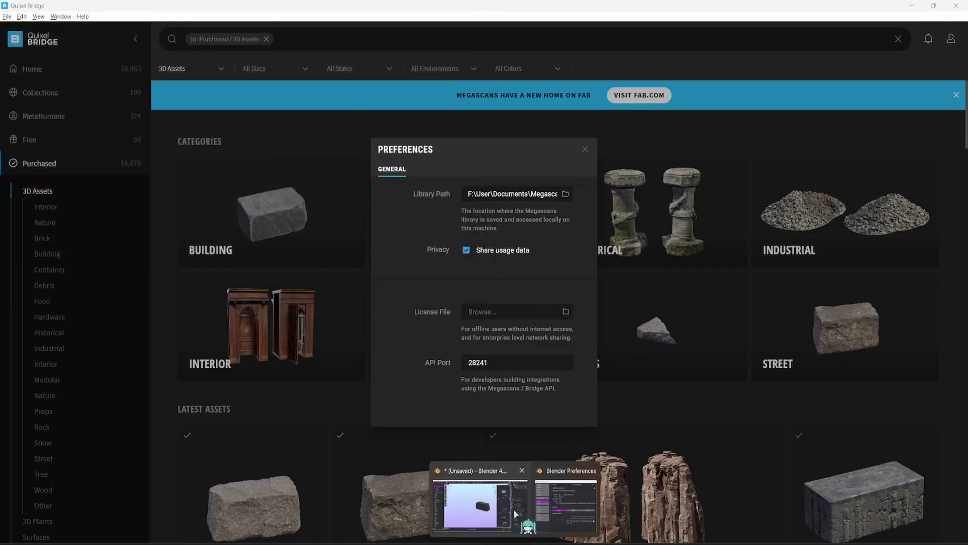
Set the add-on's Megascans library path to the Downloaded folder.
click(522, 529)
click(589, 294)
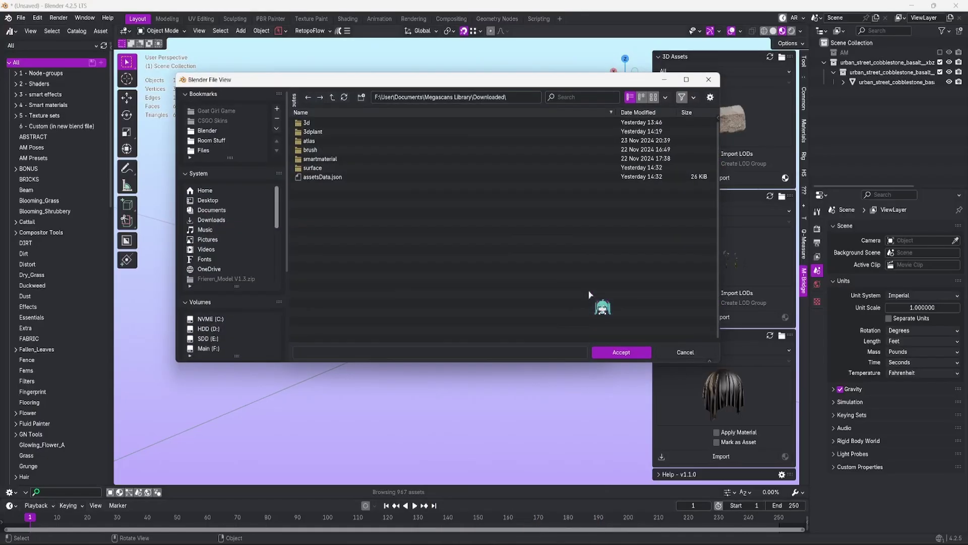
double_click(515, 96)
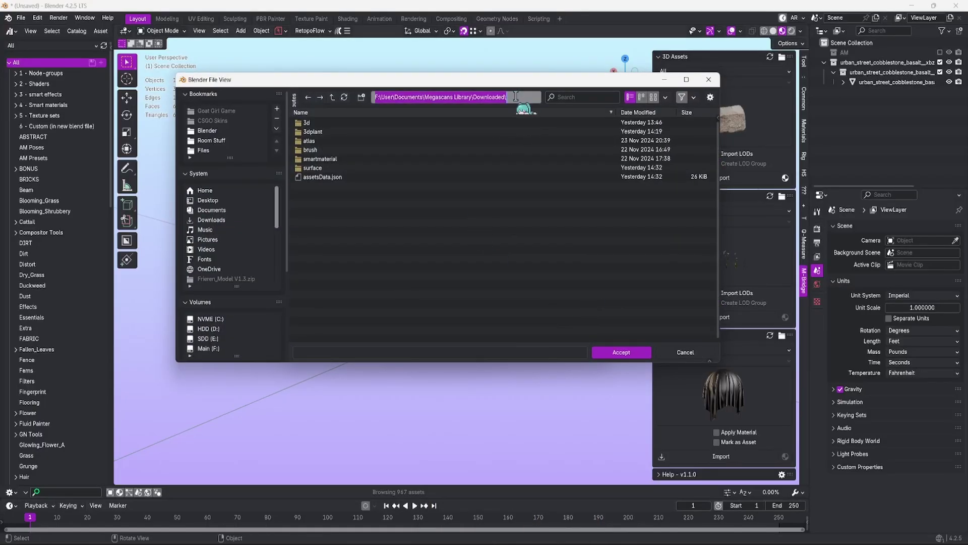
click(620, 353)
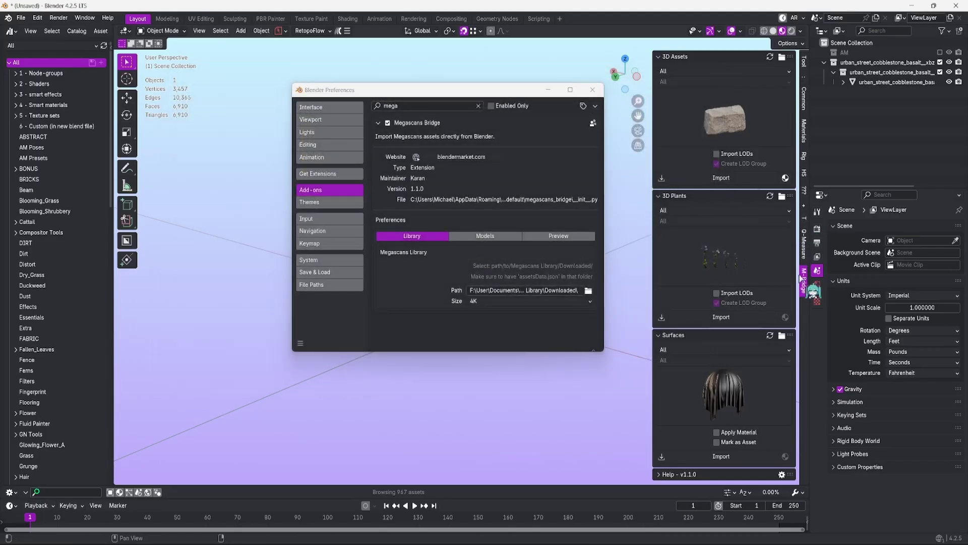
Keep 4K as the import size and show the Models level-of-detail settings.
click(522, 325)
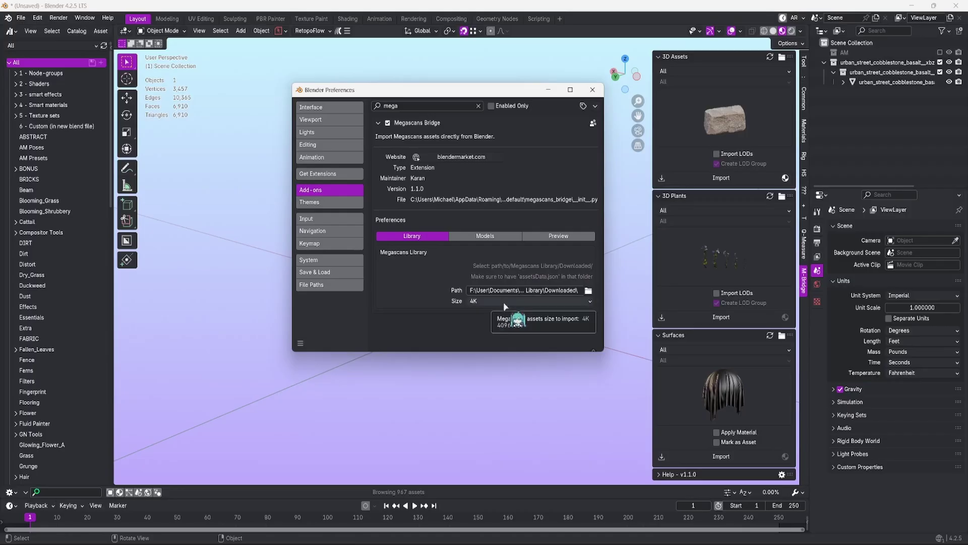
click(530, 301)
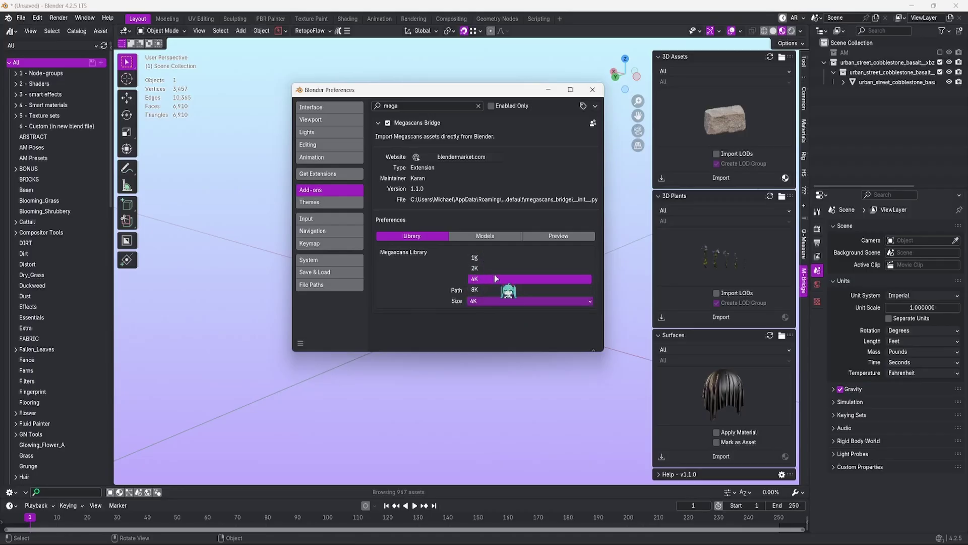
click(530, 316)
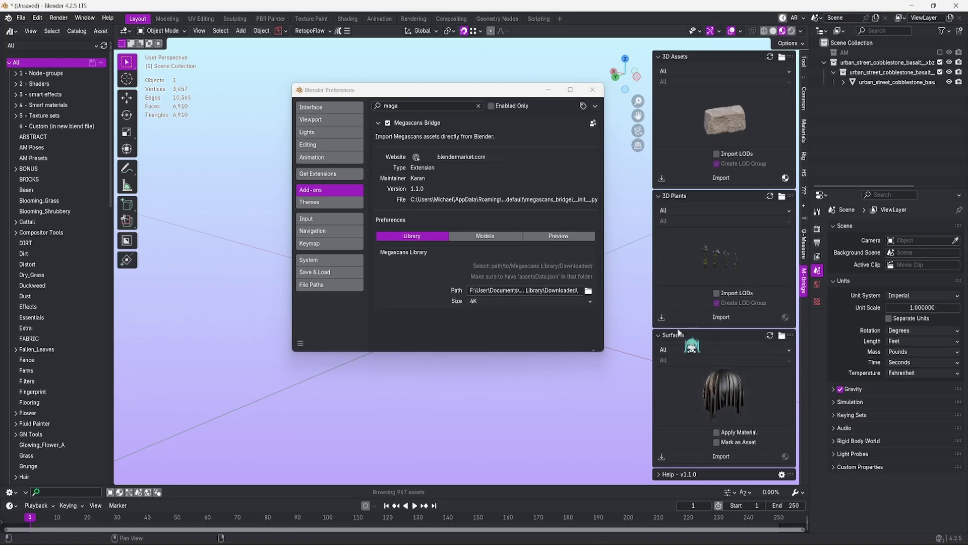
click(485, 235)
scroll(504, 305, down, 2)
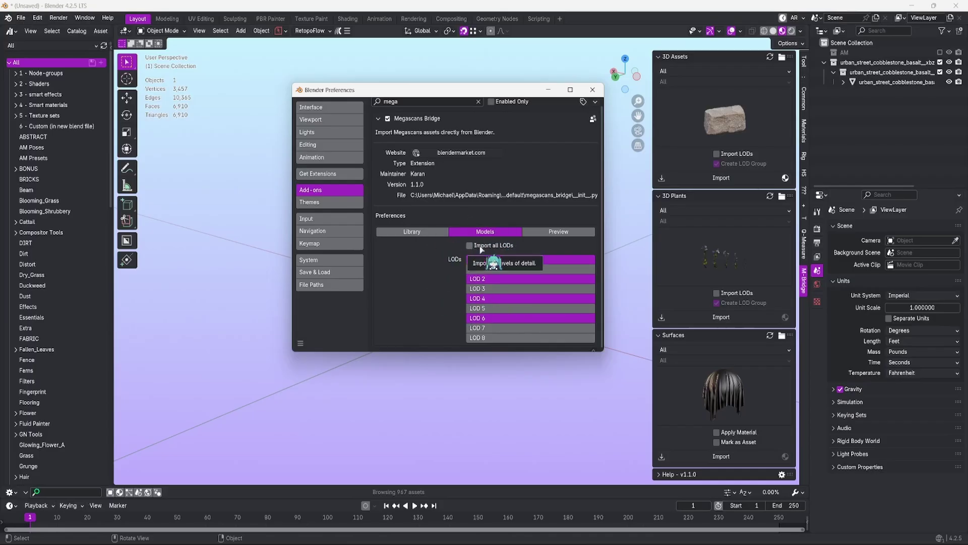
Review the Megascans Bridge add-on's Preview settings.
click(559, 232)
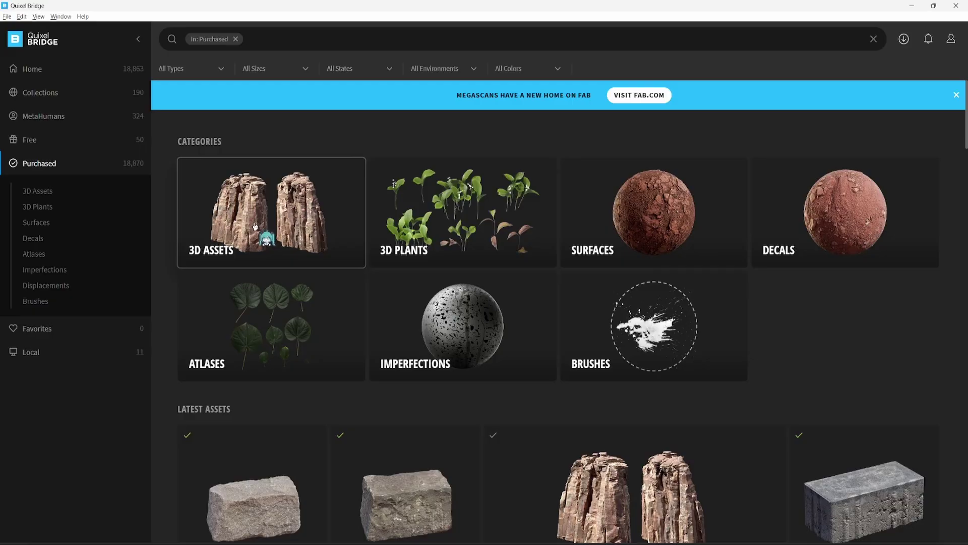
Download Urban Street Cobblestone Lava Single from 3D Assets at 4K, then return to Blender.
click(267, 236)
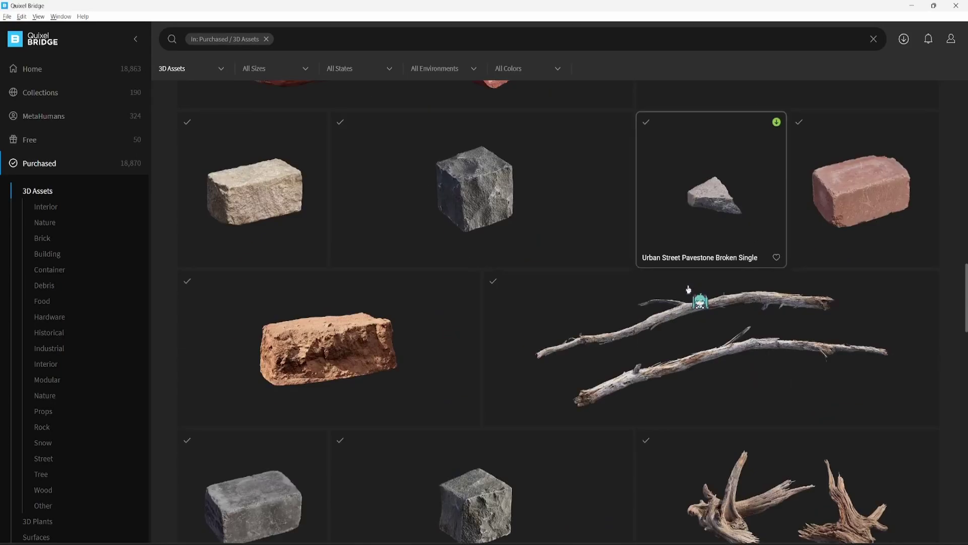
scroll(696, 295, down, 3)
scroll(688, 289, down, 5)
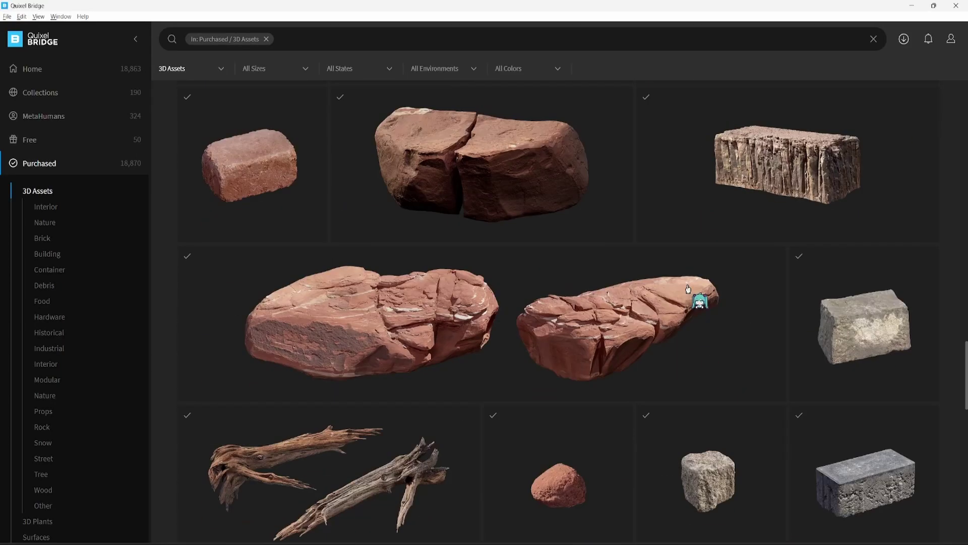
scroll(688, 289, down, 5)
scroll(688, 289, down, 3)
scroll(365, 290, down, 4)
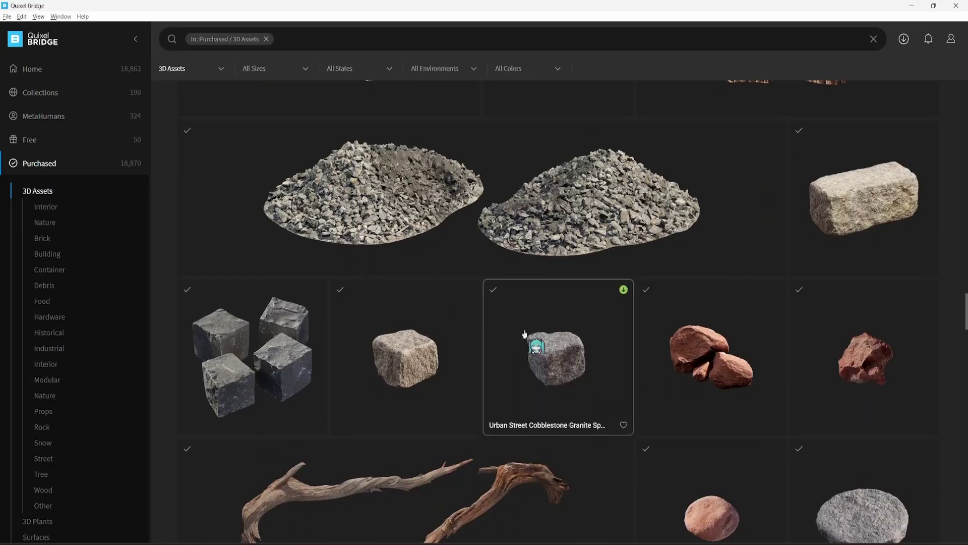
scroll(522, 325, down, 5)
scroll(522, 329, down, 5)
scroll(525, 333, down, 4)
scroll(525, 332, down, 4)
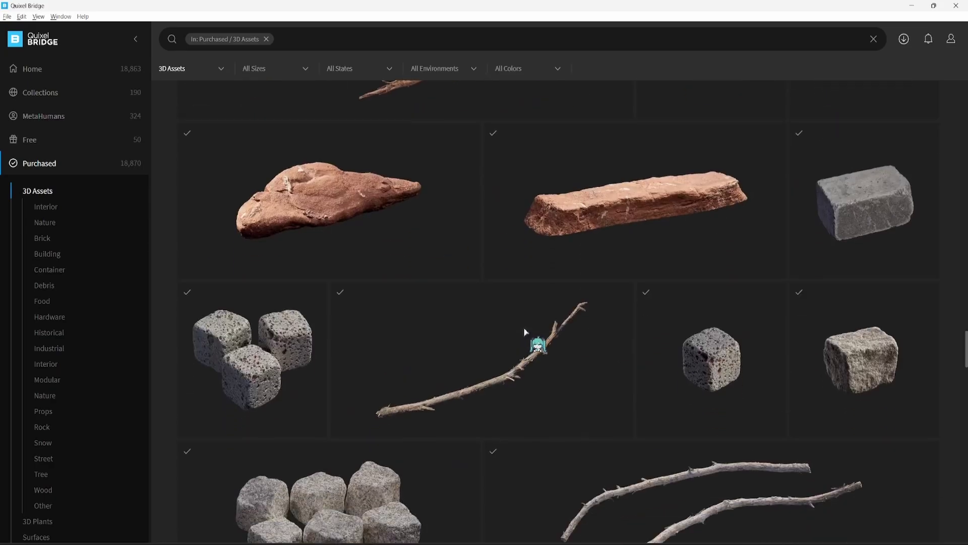
scroll(524, 332, down, 5)
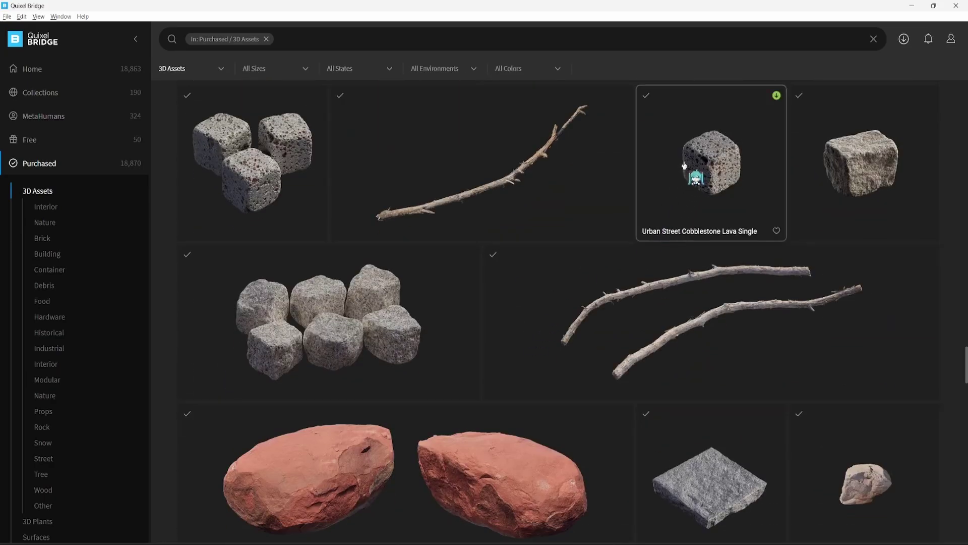
click(685, 165)
scroll(832, 303, down, 2)
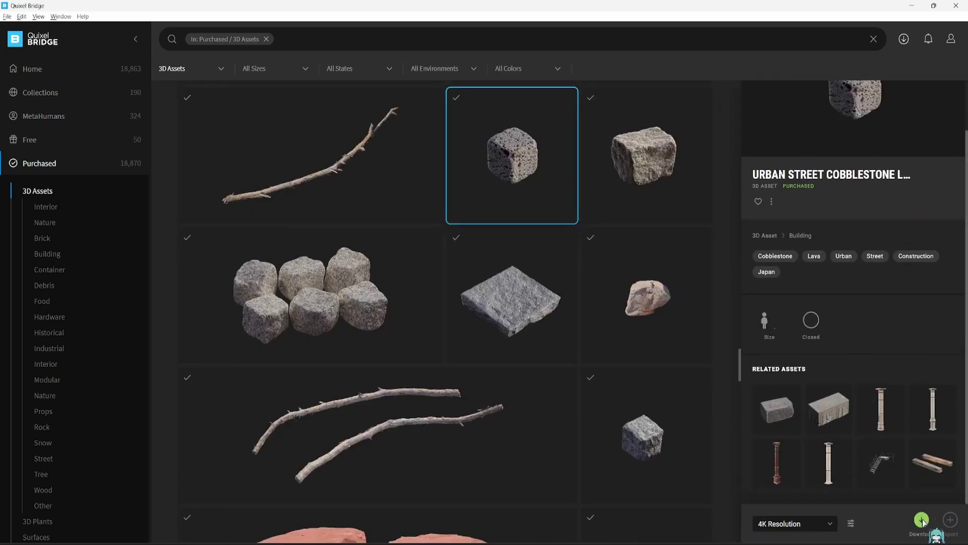
scroll(898, 290, up, 3)
mouse_move(512, 156)
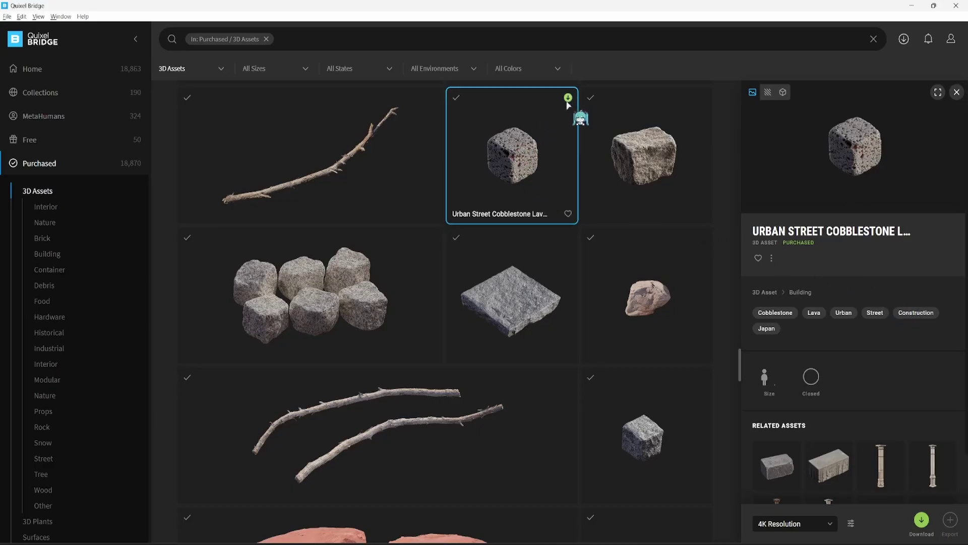
click(568, 98)
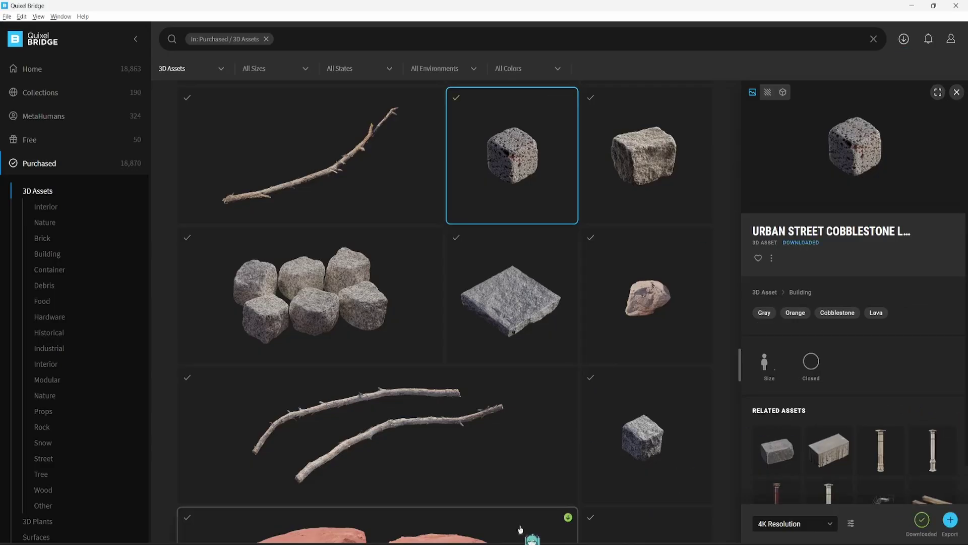
click(515, 503)
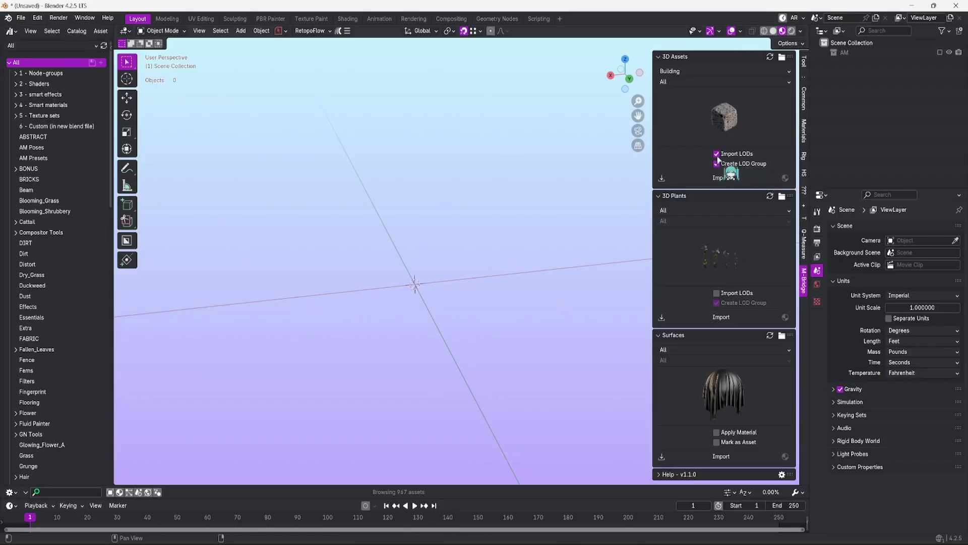
Import the lava cobblestone asset without LODs, then select the cube and view it from the front.
click(716, 155)
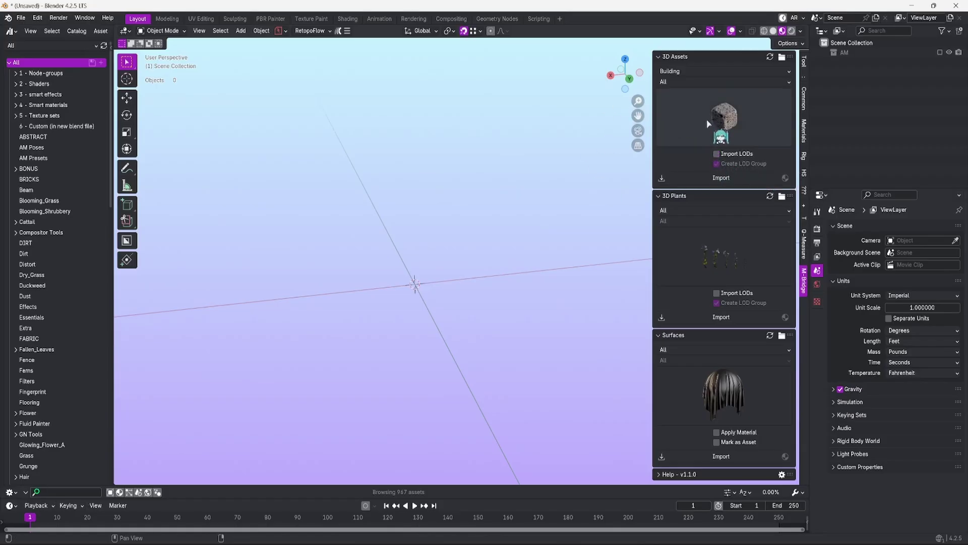
click(731, 176)
mouse_move(320, 350)
middle_down()
mouse_move(415, 398)
mouse_move(438, 302)
mouse_move(381, 162)
mouse_move(454, 371)
middle_up()
scroll(414, 397, down, 3)
scroll(455, 371, down, 3)
middle_drag(450, 258, 451, 295)
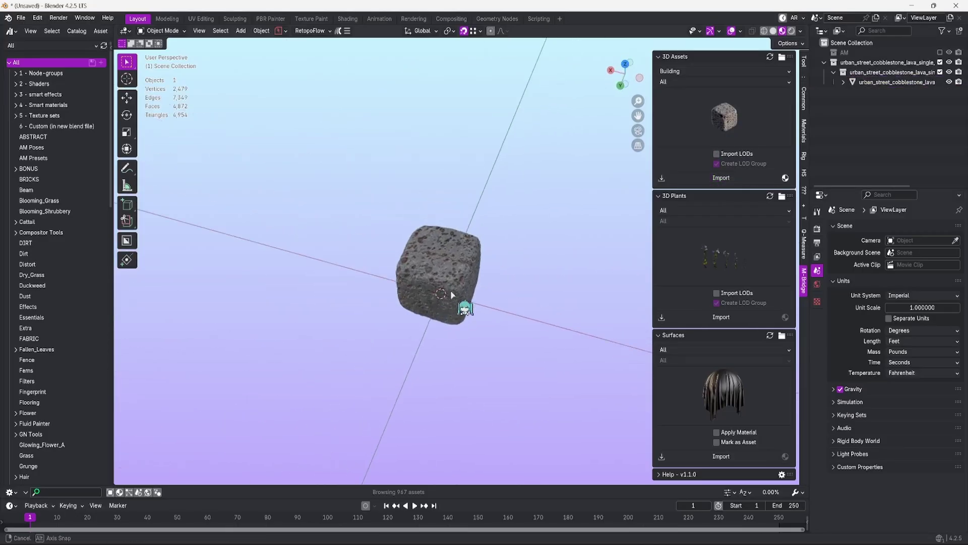
click(452, 295)
key(g)
right_click(477, 272)
key(1)
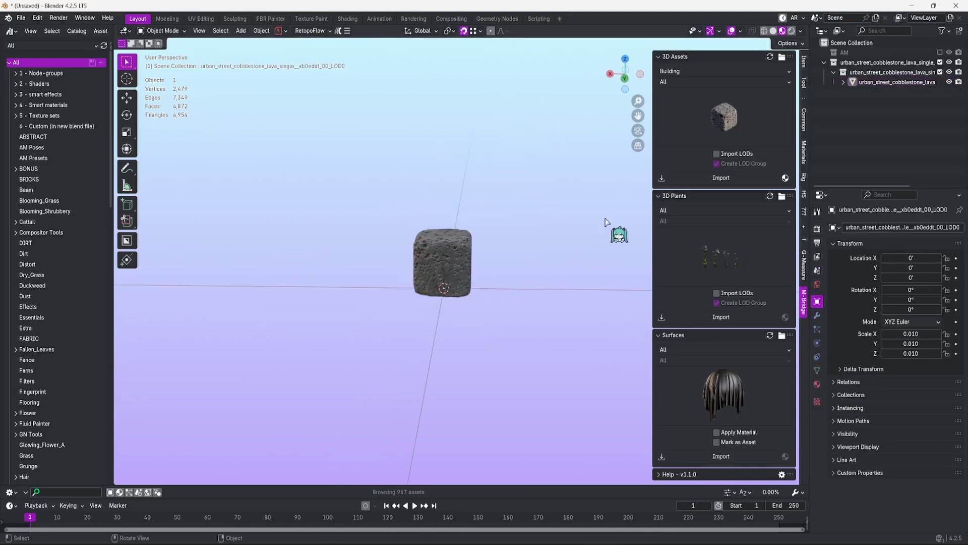
click(797, 195)
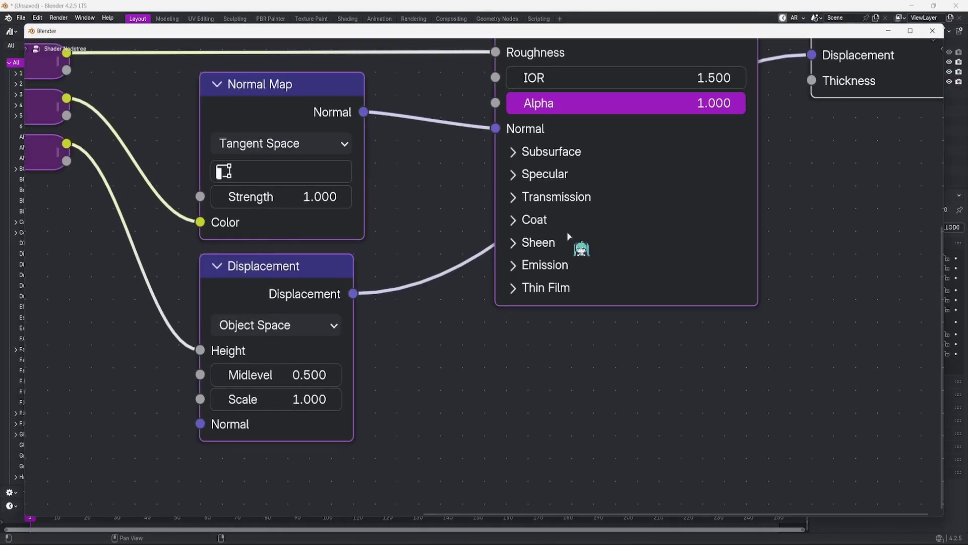
scroll(530, 249, down, 4)
mouse_move(529, 250)
middle_down()
mouse_move(581, 389)
mouse_move(613, 422)
middle_up()
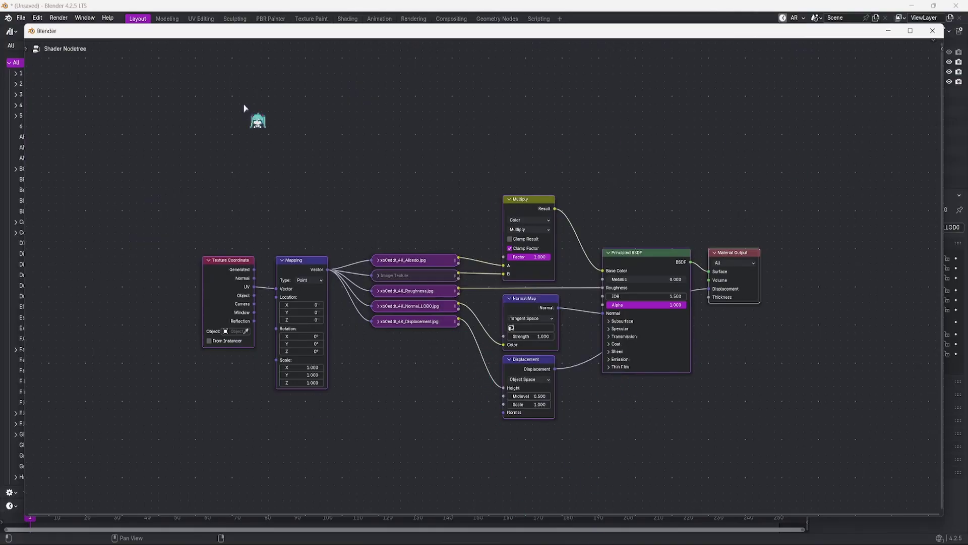
scroll(651, 282, up, 1)
scroll(650, 250, up, 1)
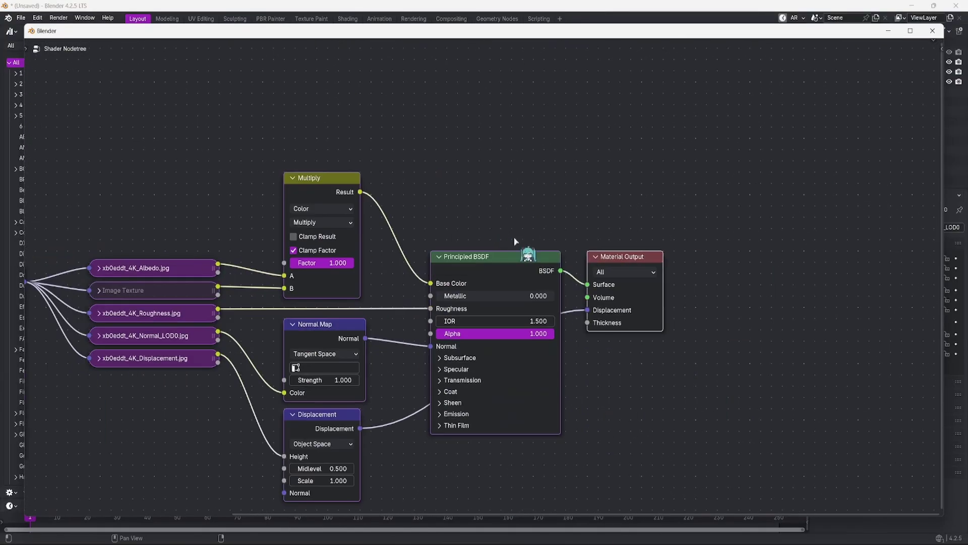
click(935, 32)
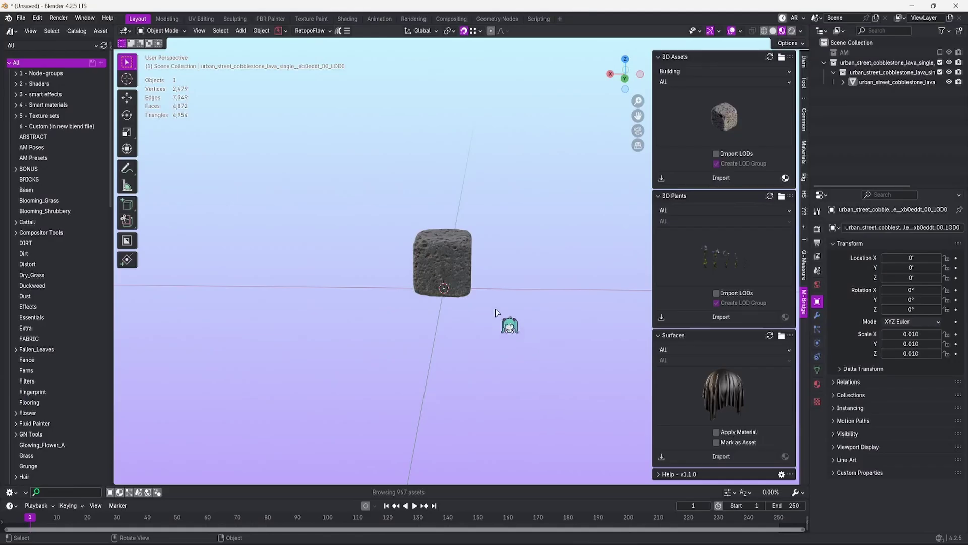
Filter 3D assets to the Building category with All sub categories, then browse the previews.
click(684, 71)
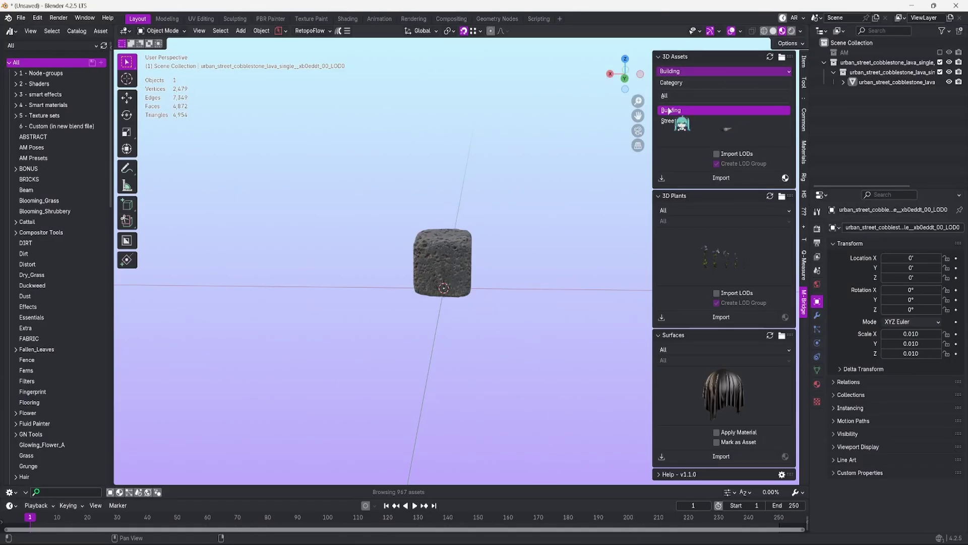
click(683, 97)
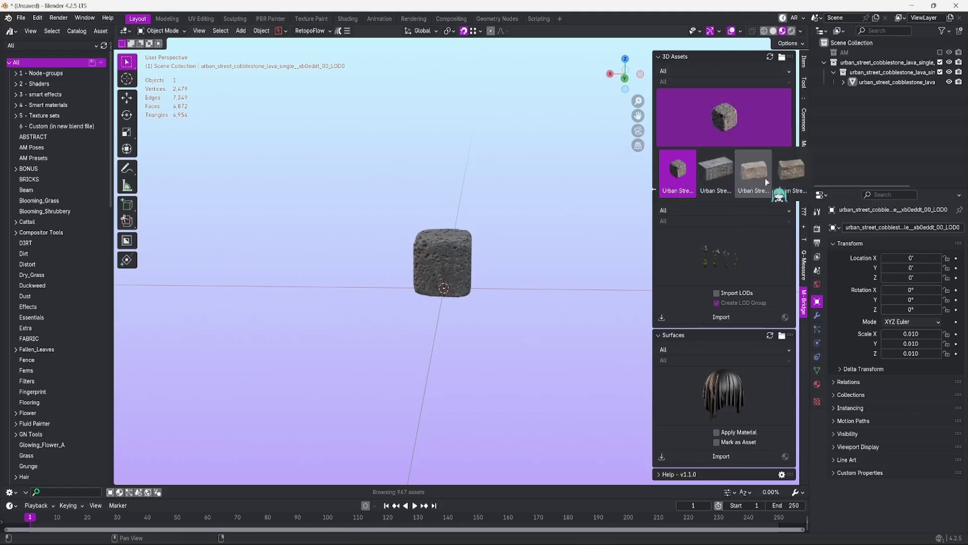
click(722, 71)
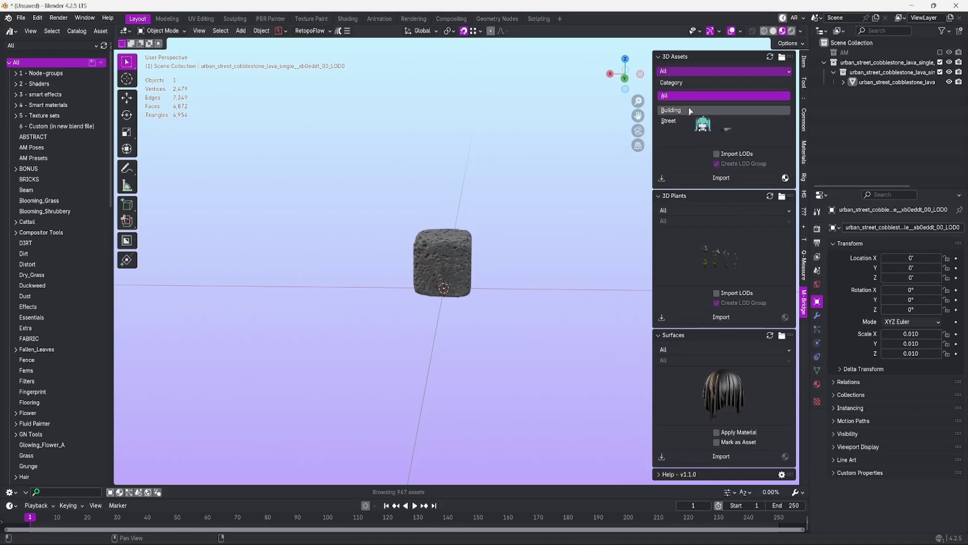
click(692, 113)
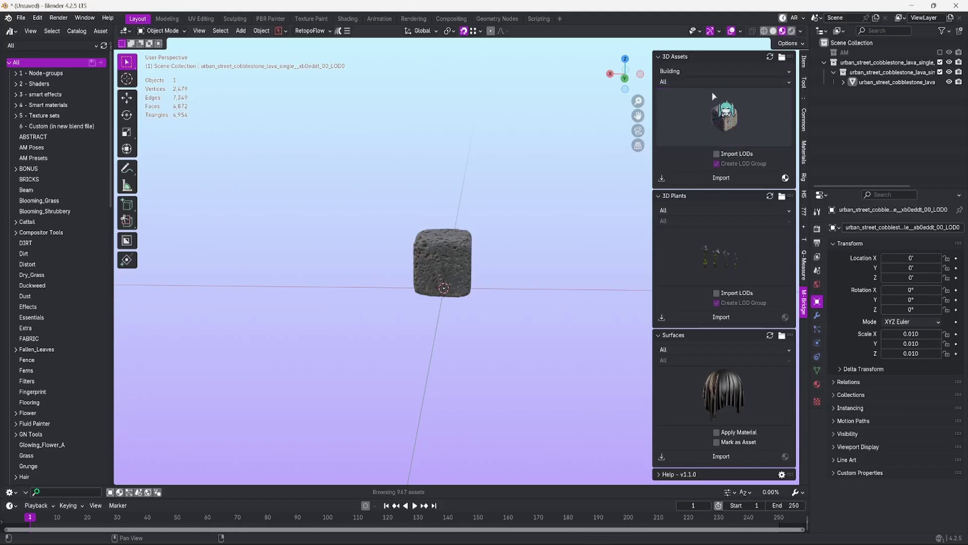
click(712, 82)
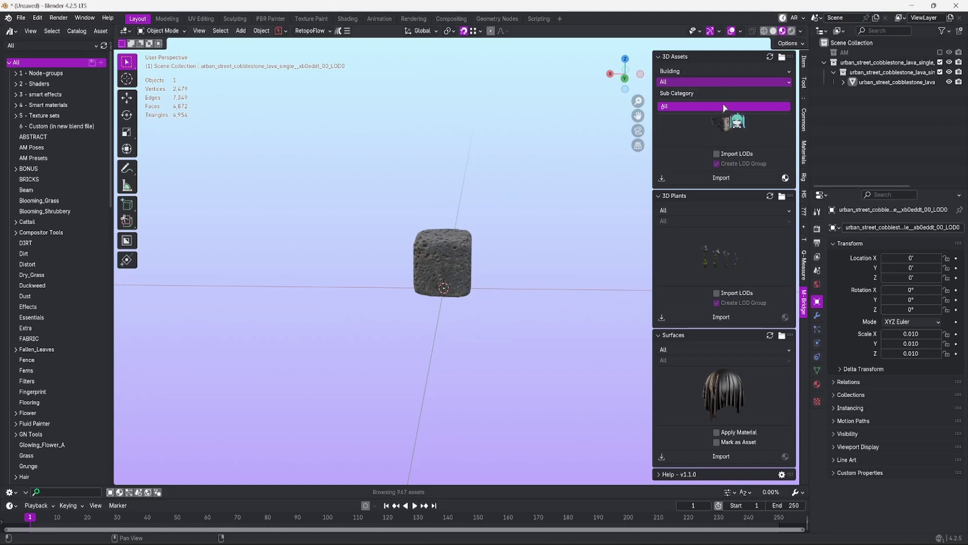
click(724, 106)
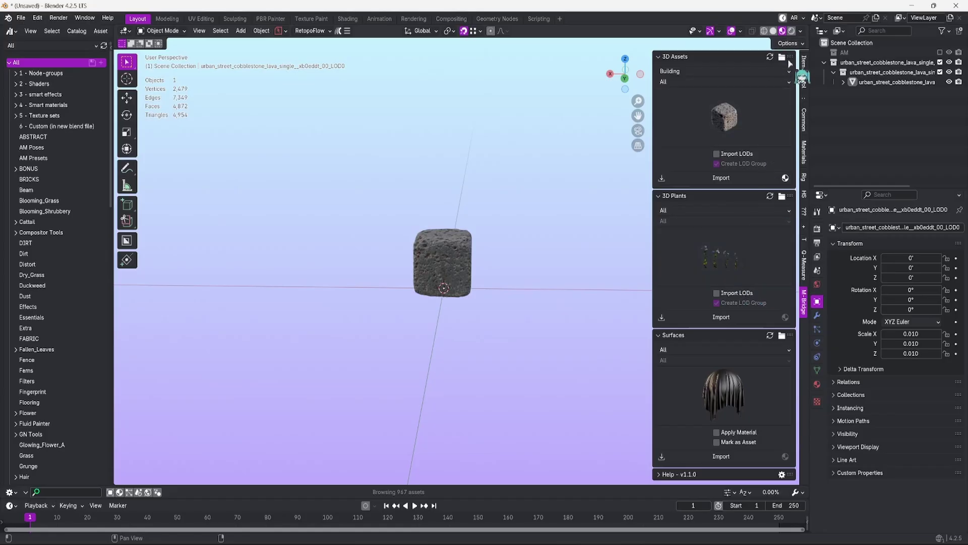
click(737, 117)
click(782, 60)
scroll(183, 199, down, 3)
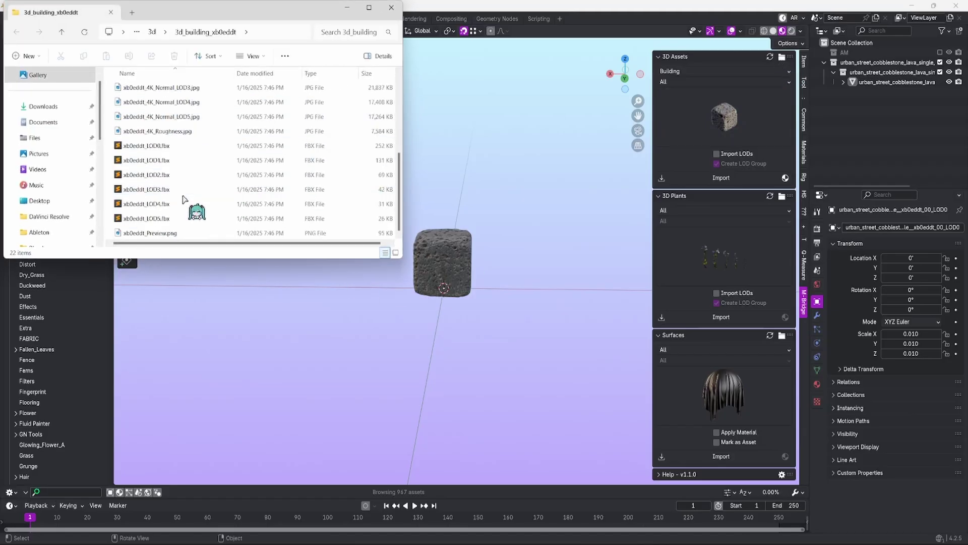
scroll(183, 199, up, 3)
key(alt+Tab)
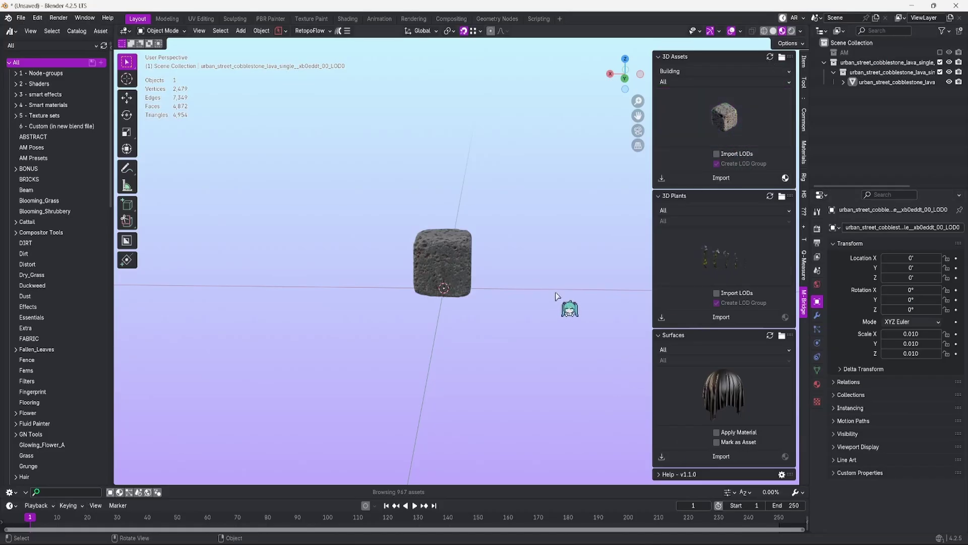
scroll(556, 295, up, 2)
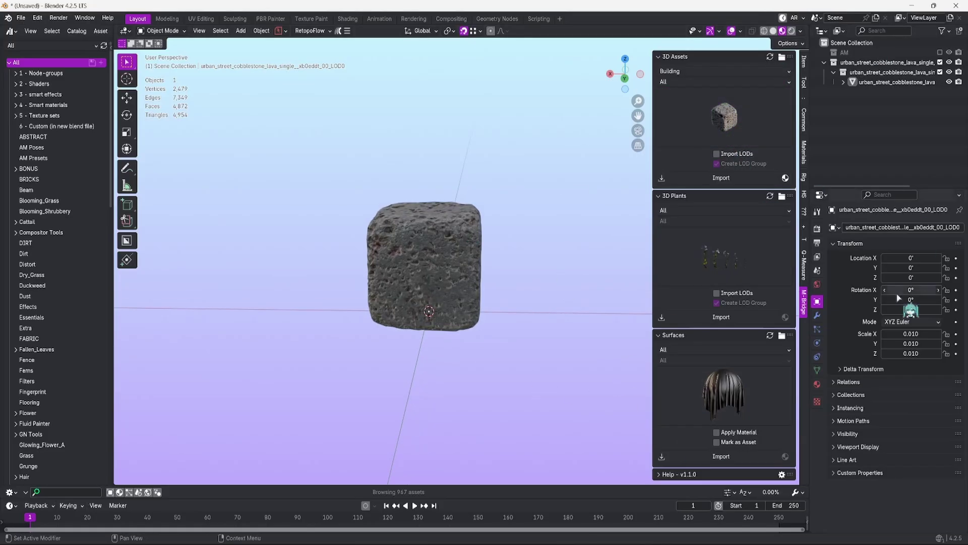
Assign the black fabric_generic_leather material to the cube from Material Properties.
click(817, 384)
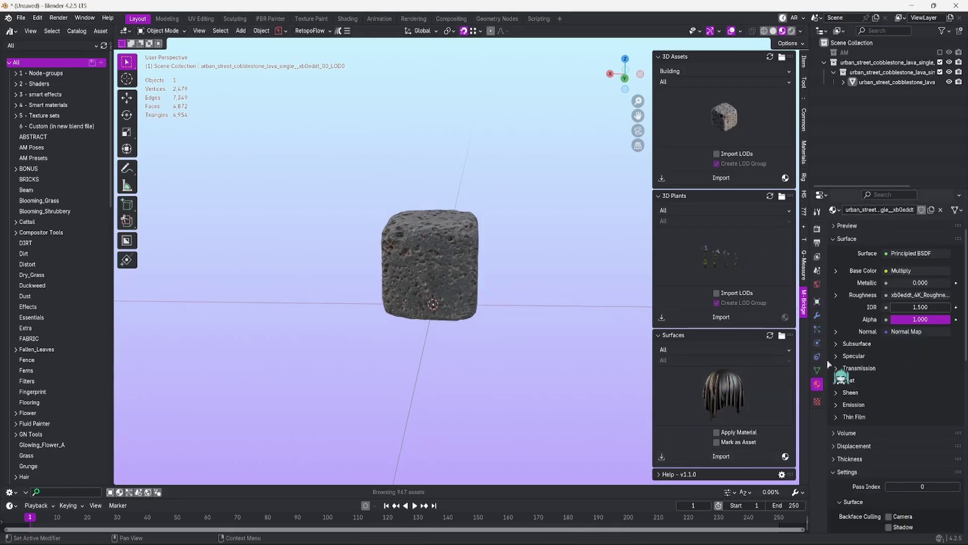
click(818, 383)
click(834, 269)
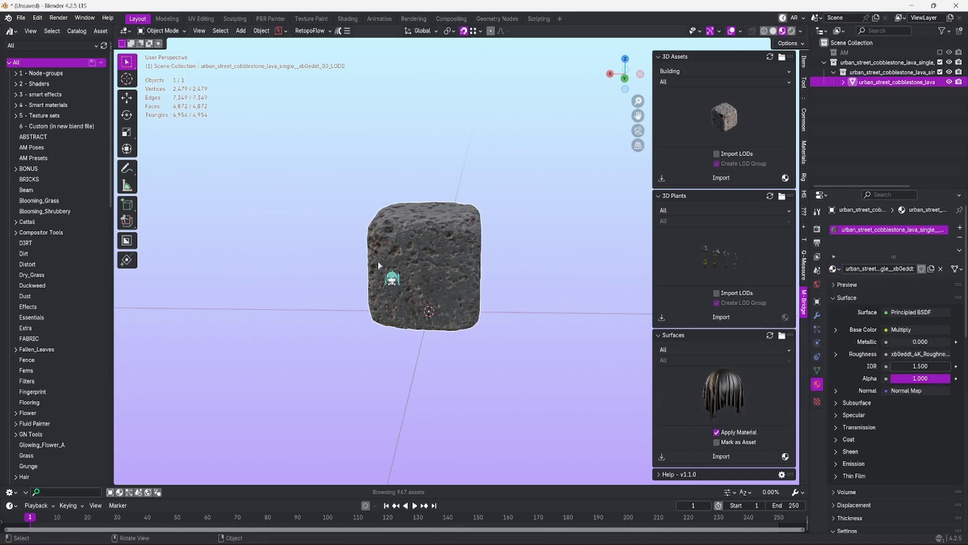
click(721, 456)
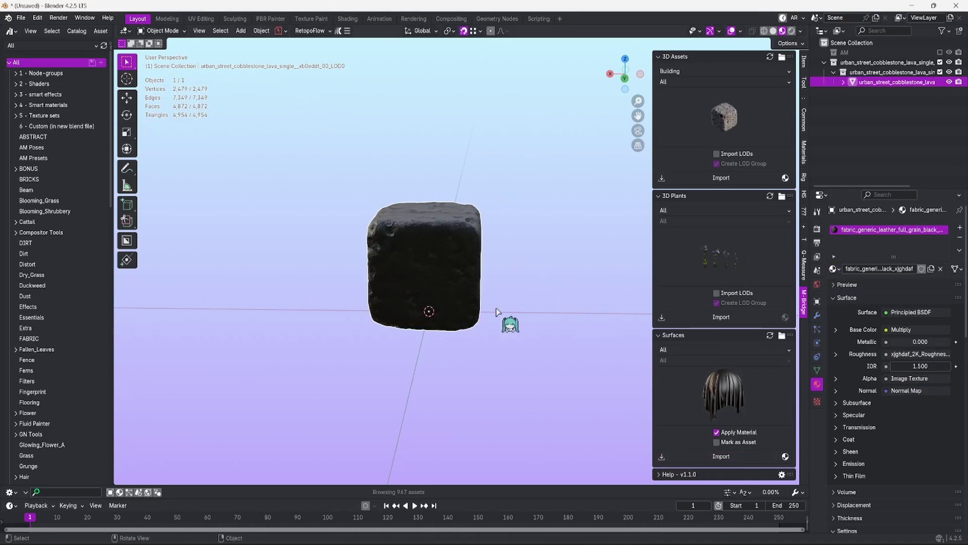
mouse_move(524, 265)
middle_down()
mouse_move(621, 271)
mouse_move(514, 325)
middle_up()
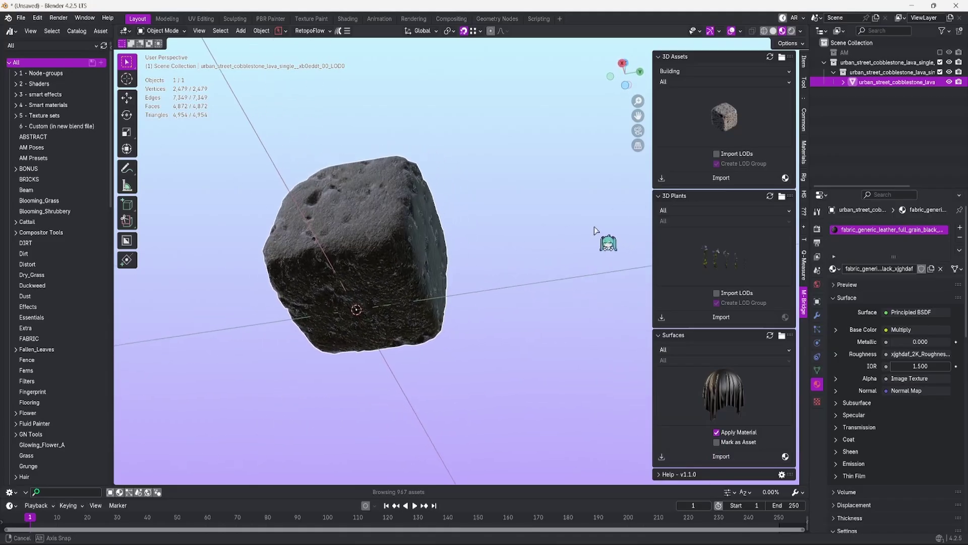
click(834, 268)
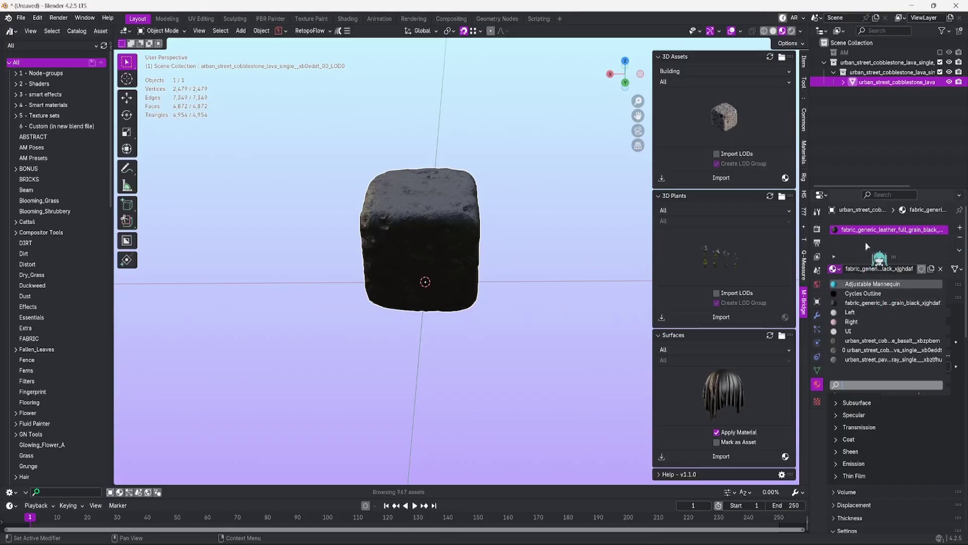
Import the Curated Stone Facade surface material onto the cube.
click(885, 250)
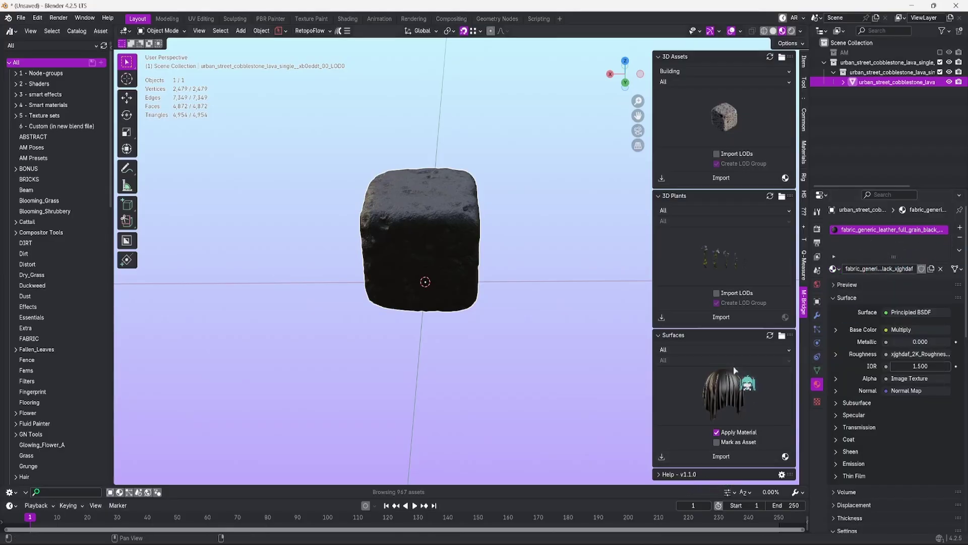
click(720, 414)
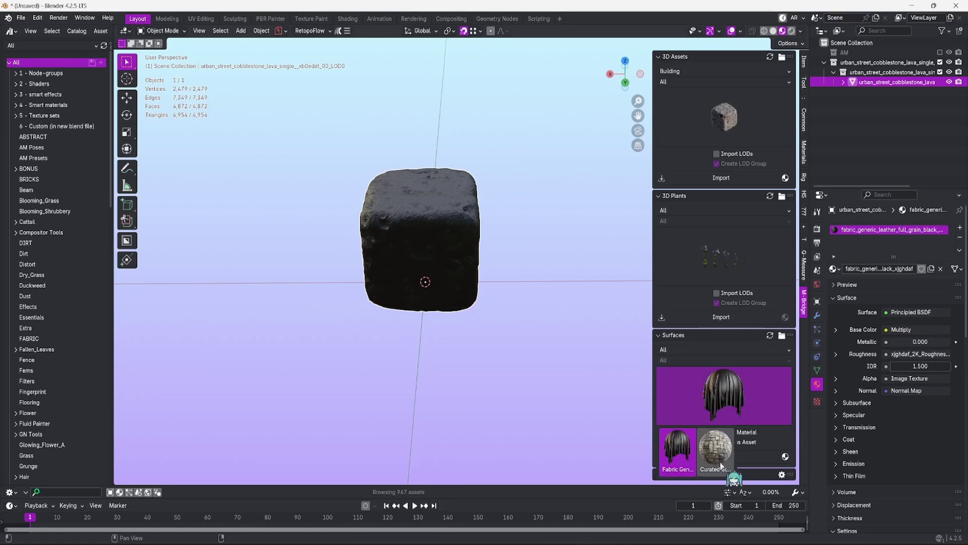
click(720, 454)
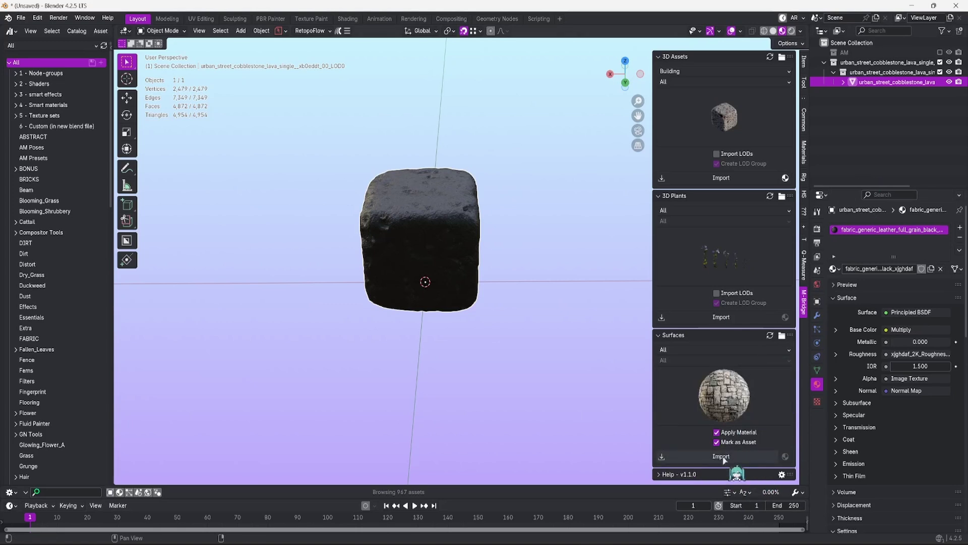
click(736, 455)
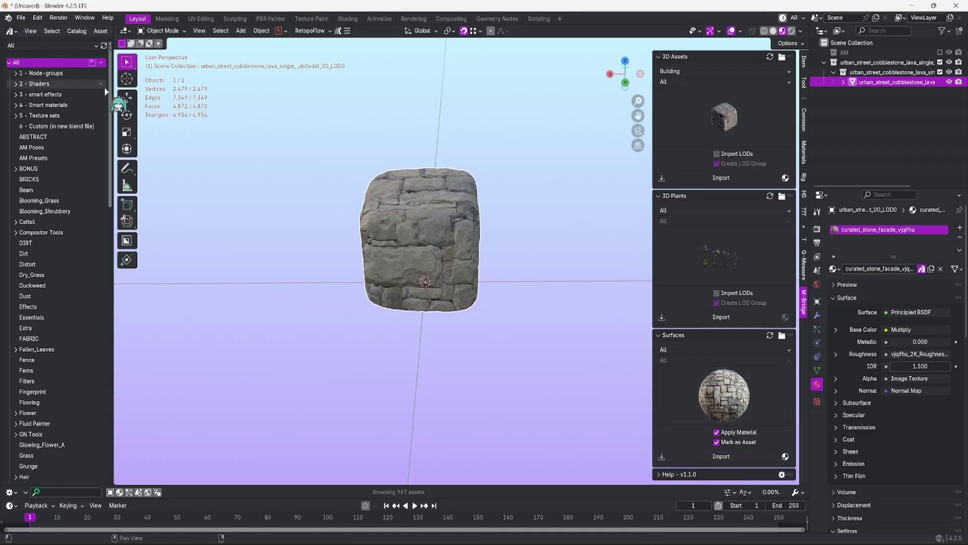
Show Current File assets in the Asset Browser and mark the stone facade material as an asset.
drag(114, 106, 253, 106)
click(50, 45)
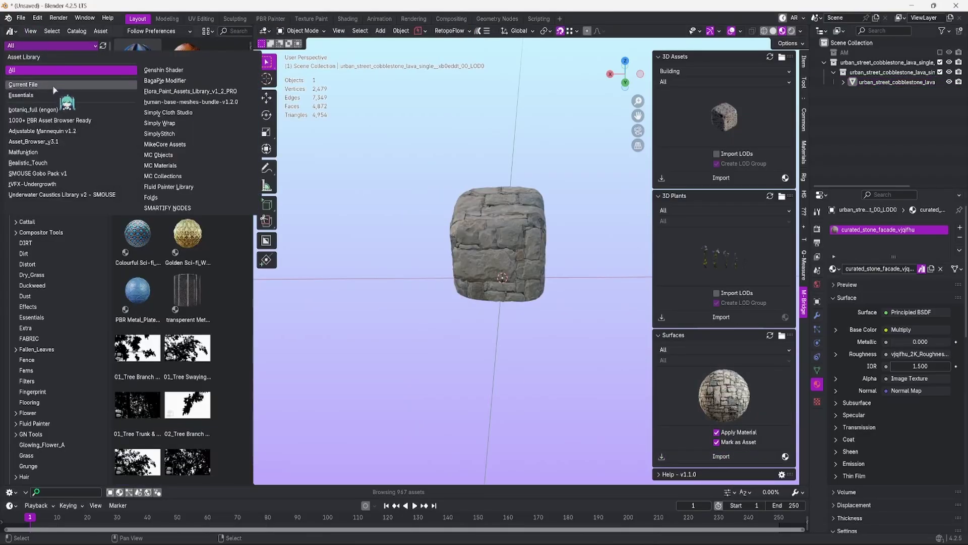
click(23, 84)
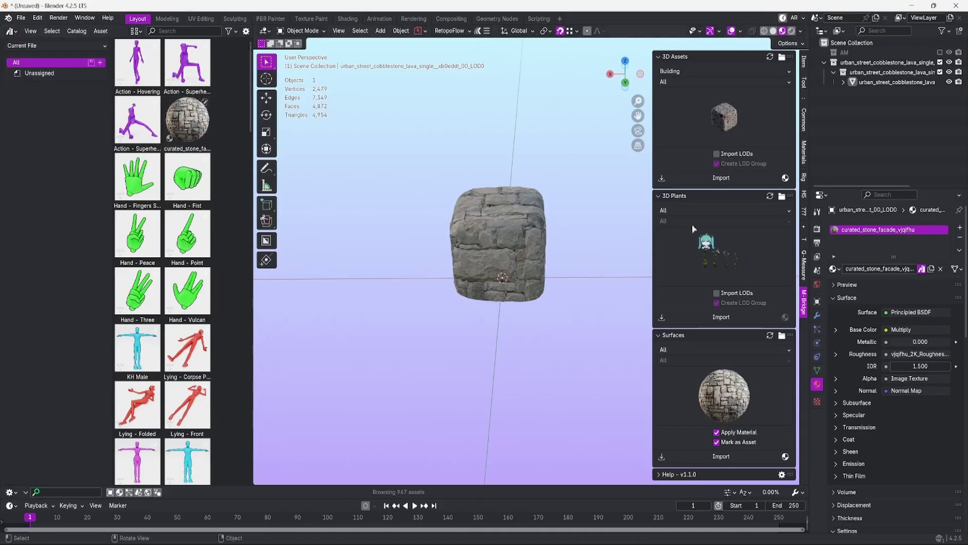
click(922, 269)
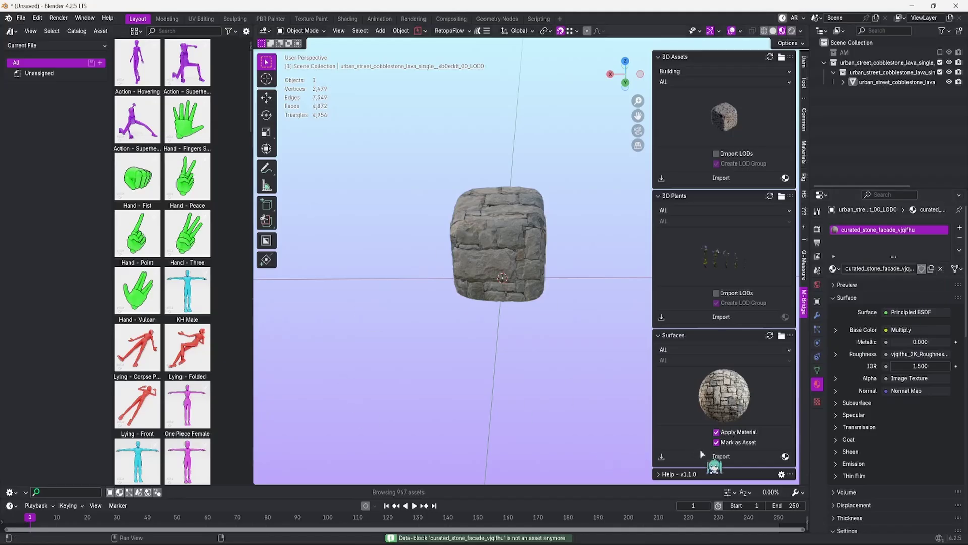
click(721, 455)
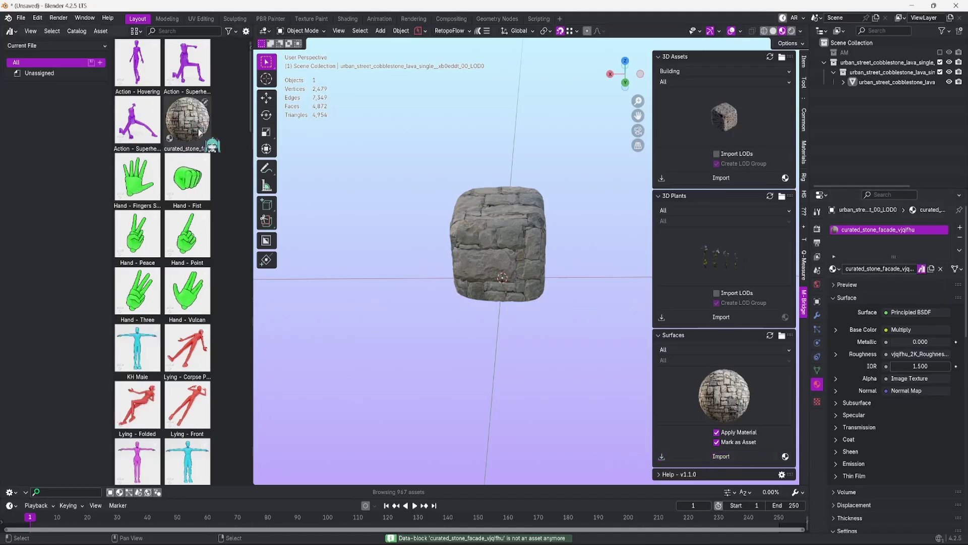
scroll(606, 333, up, 5)
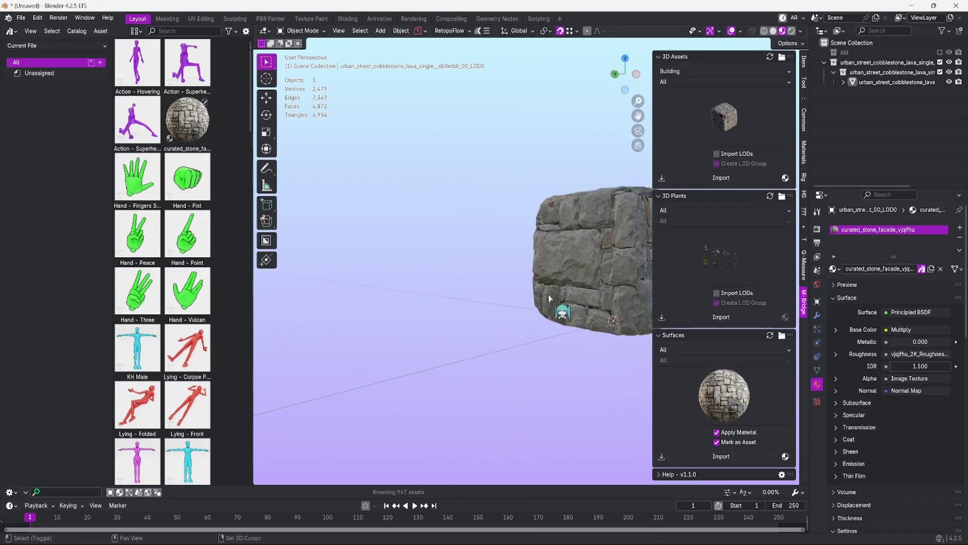
scroll(484, 292, up, 3)
mouse_move(446, 310)
middle_down()
mouse_move(423, 230)
mouse_move(438, 288)
middle_up()
scroll(454, 295, down, 4)
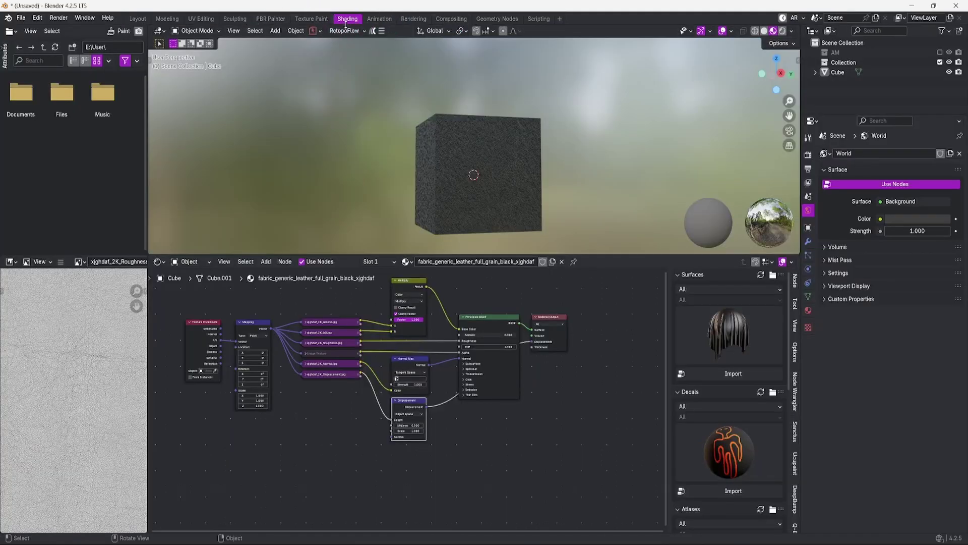
middle_drag(454, 363, 485, 381)
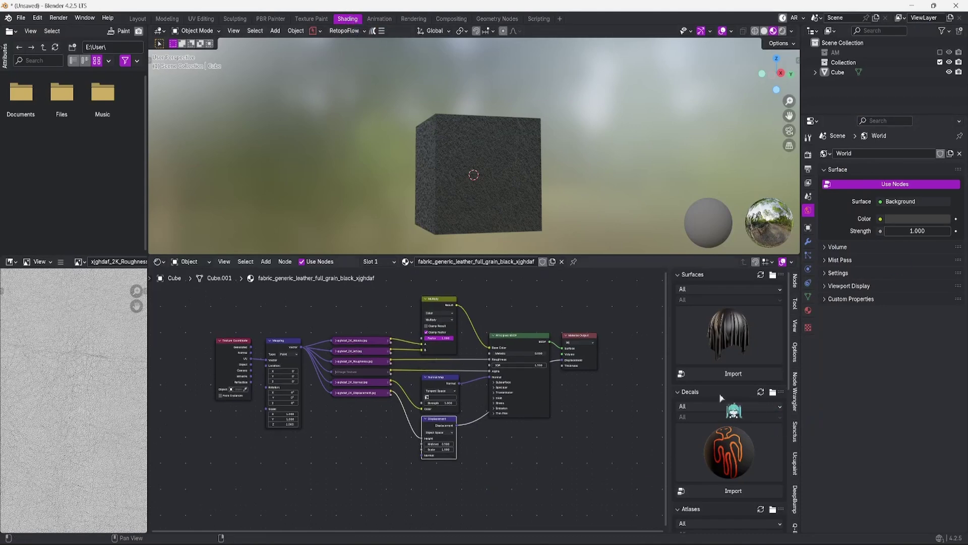
scroll(469, 371, up, 1)
scroll(726, 401, down, 2)
scroll(727, 333, up, 2)
scroll(738, 334, down, 1)
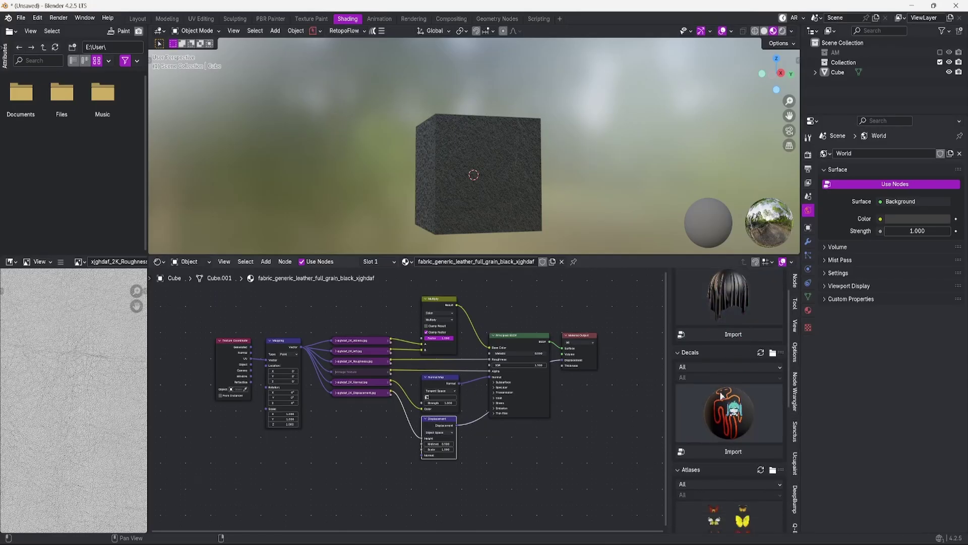
scroll(737, 303, down, 2)
scroll(745, 307, down, 2)
scroll(748, 312, down, 1)
scroll(749, 311, down, 3)
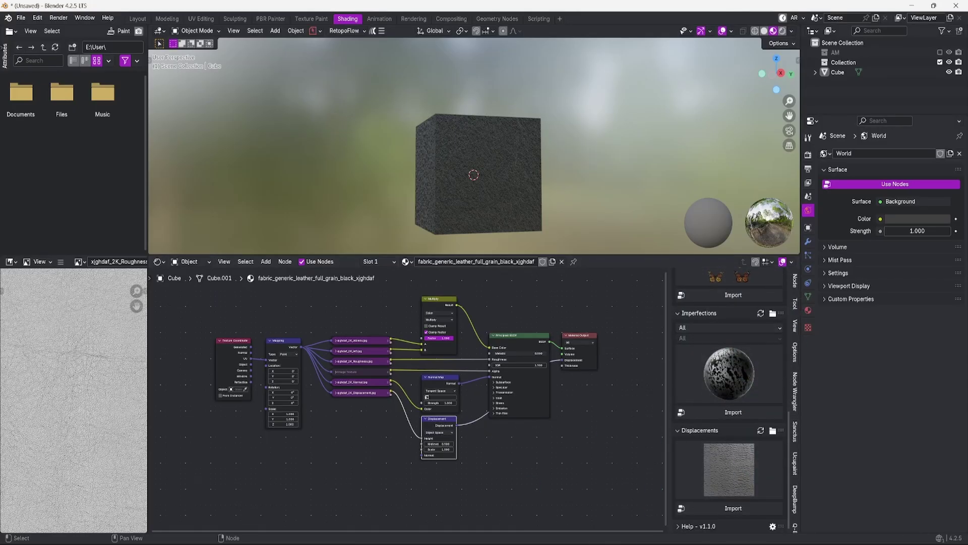
click(580, 539)
click(49, 166)
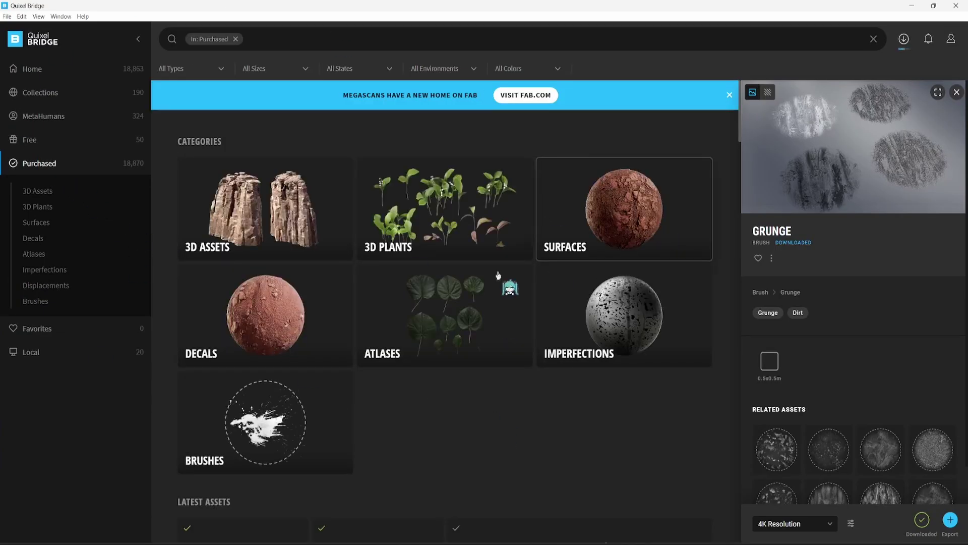
click(46, 285)
scroll(456, 239, down, 3)
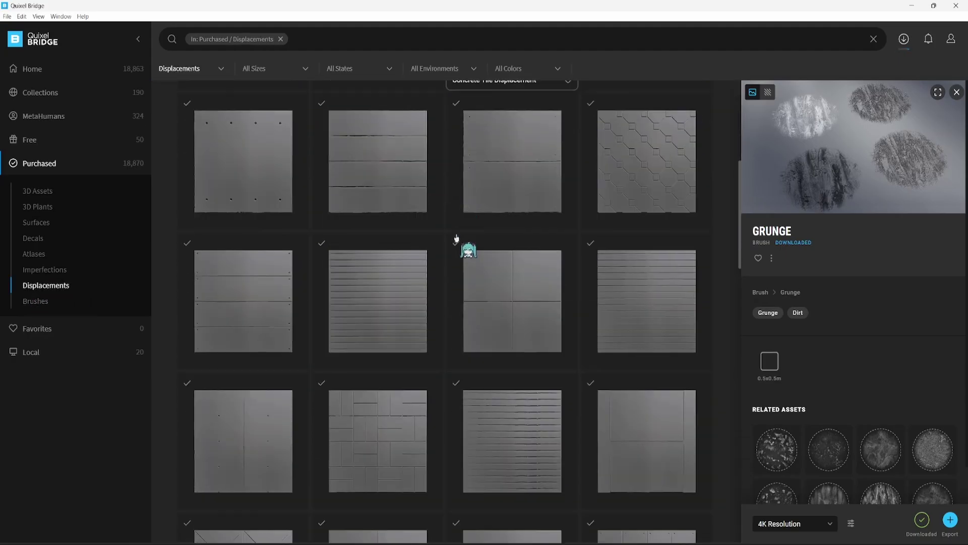
scroll(456, 239, down, 4)
scroll(347, 280, down, 4)
scroll(363, 287, down, 4)
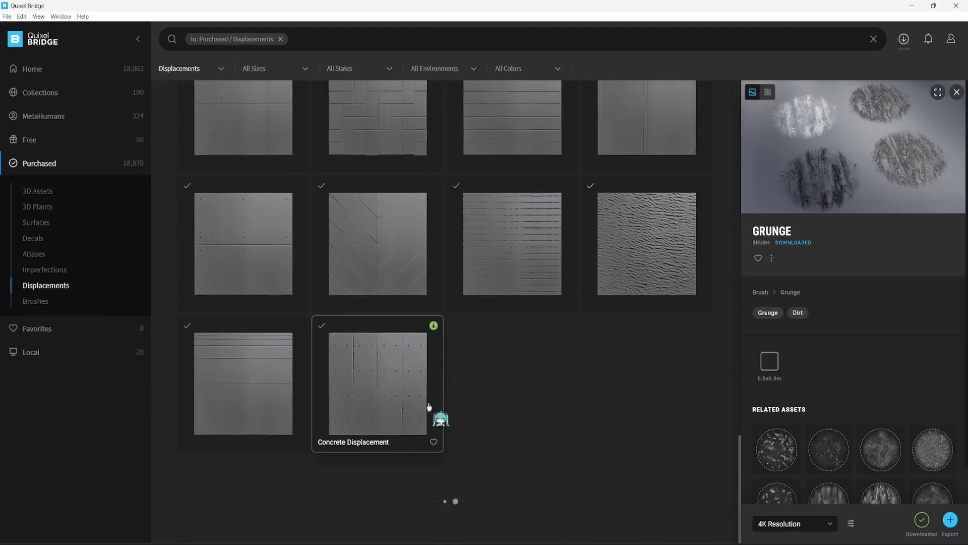
scroll(428, 407, up, 4)
scroll(575, 341, up, 3)
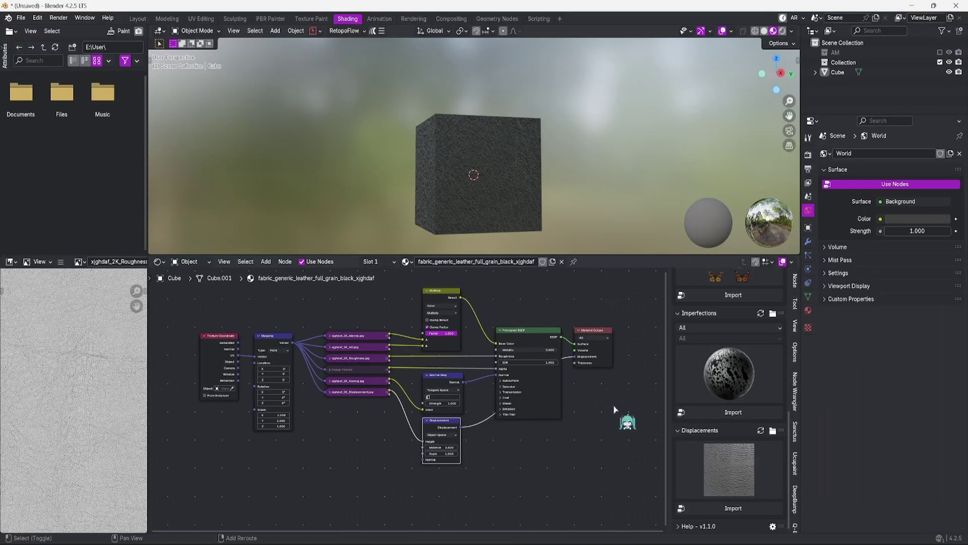
Import the imperfection, displacement and decal textures as nodes.
middle_drag(613, 405, 570, 372)
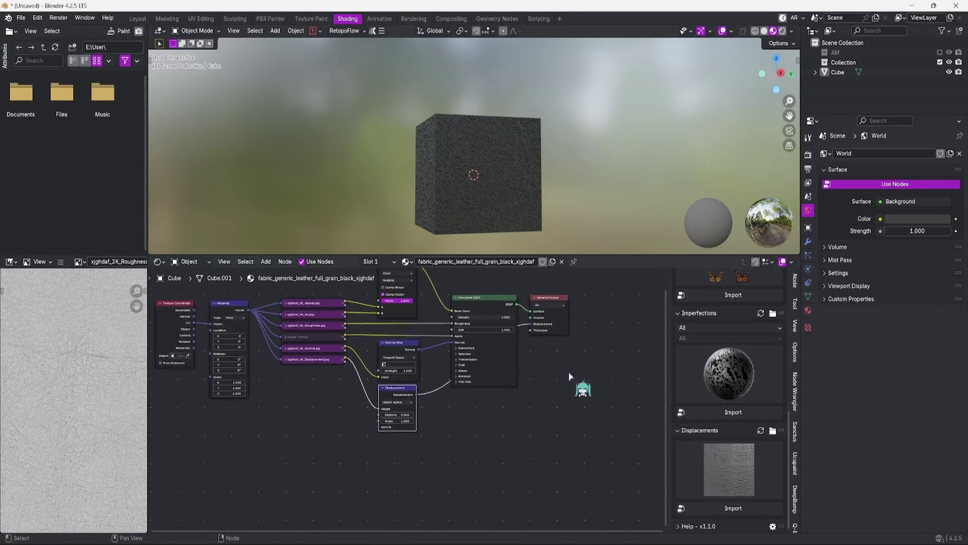
click(732, 412)
click(733, 507)
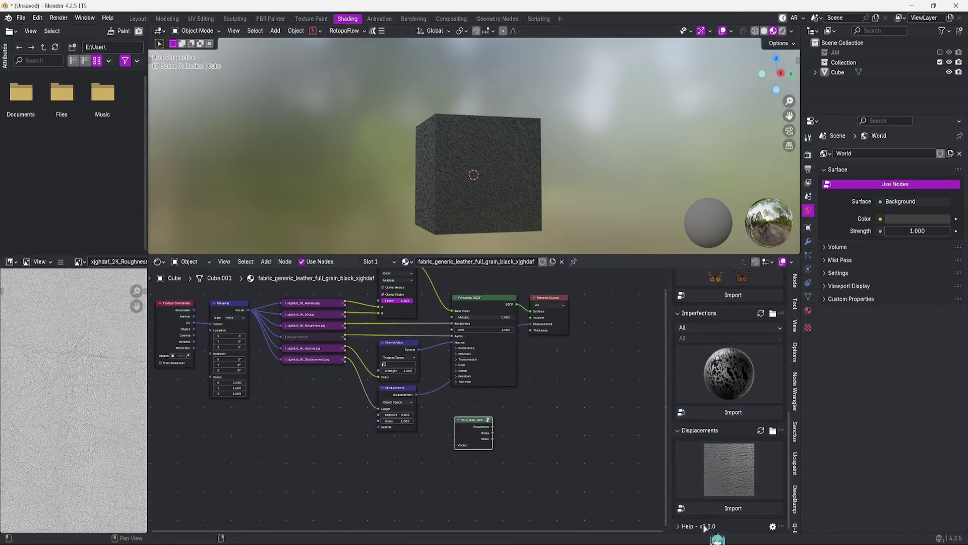
drag(493, 480, 442, 479)
scroll(733, 378, up, 3)
scroll(745, 409, up, 3)
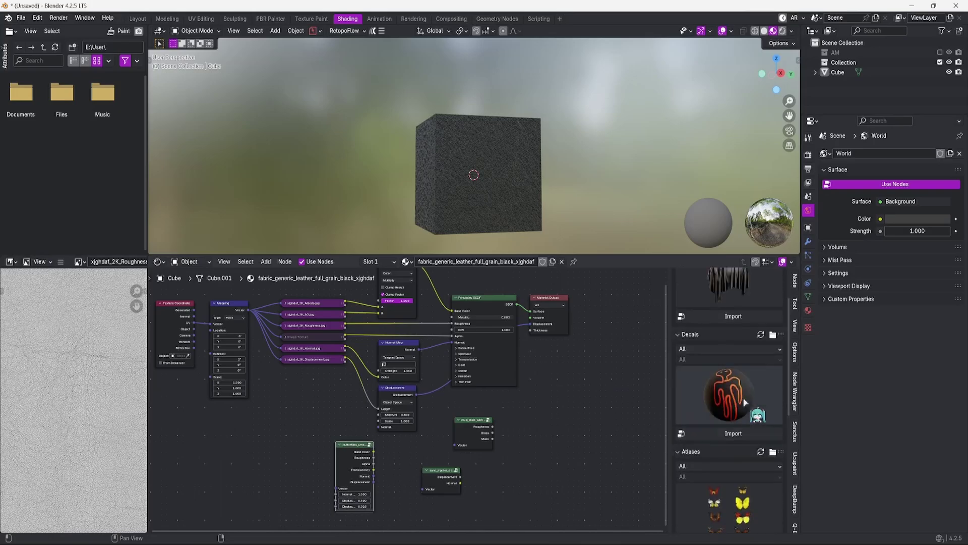
click(733, 432)
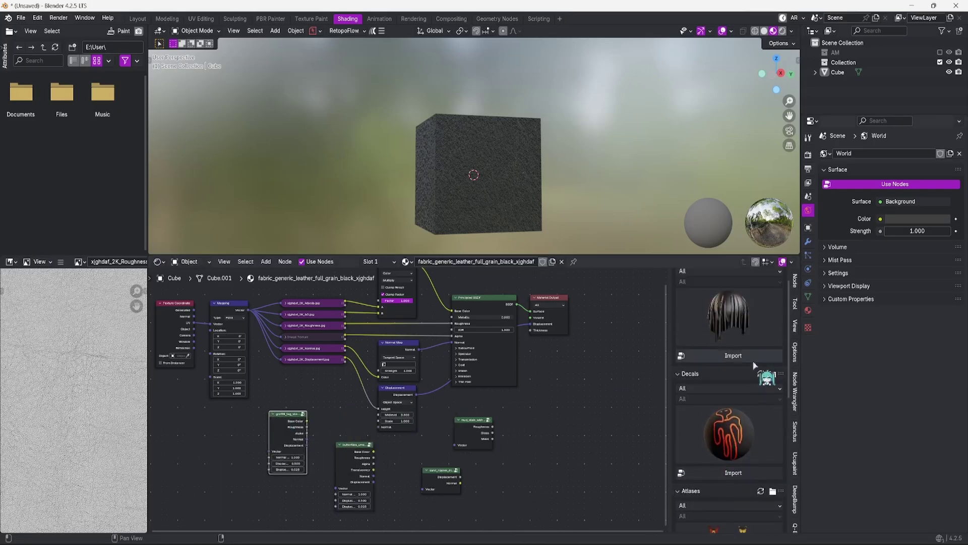
scroll(729, 379, up, 3)
scroll(454, 393, up, 3)
scroll(492, 394, up, 2)
scroll(510, 393, down, 3)
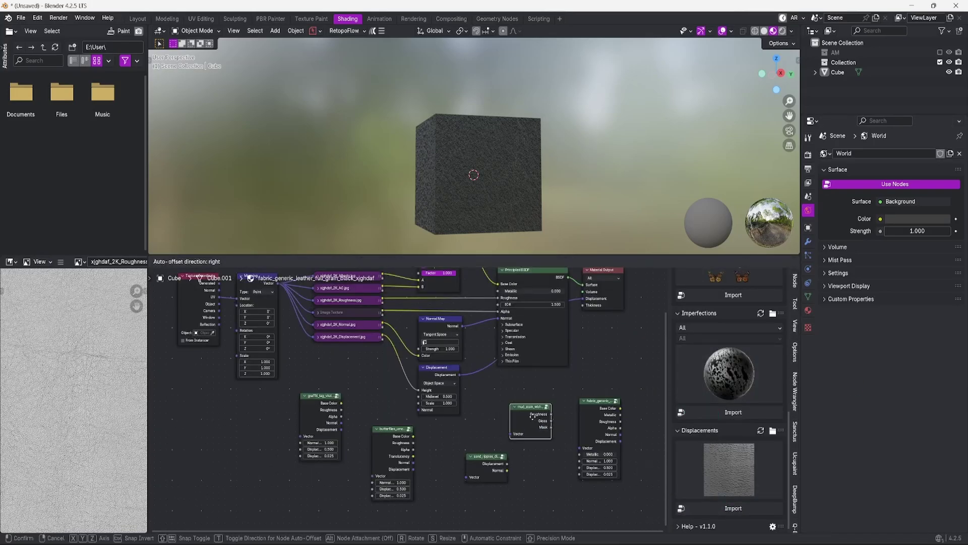
Place the sand ripples node and link it into Material Output's Displacement socket.
drag(541, 412, 495, 382)
middle_drag(519, 363, 517, 393)
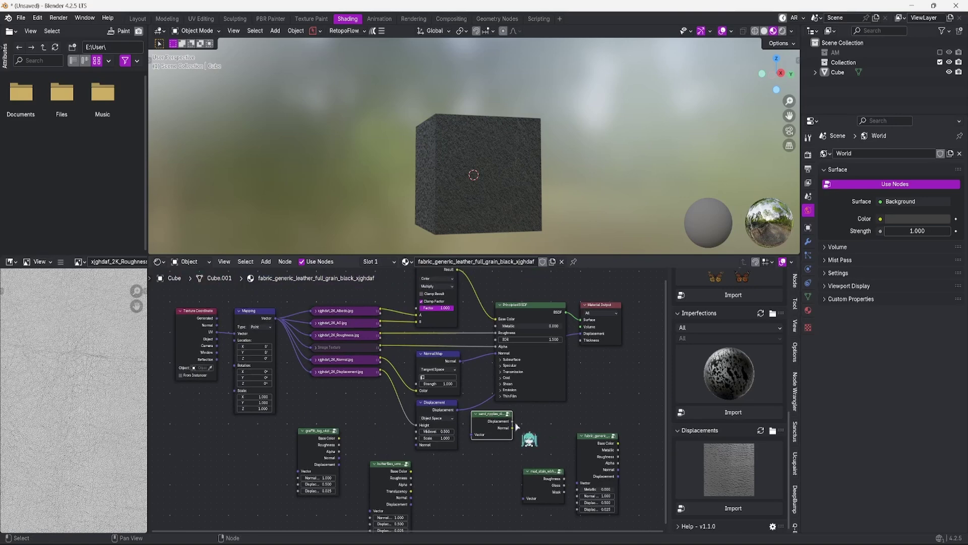
drag(530, 341, 510, 297)
click(509, 297)
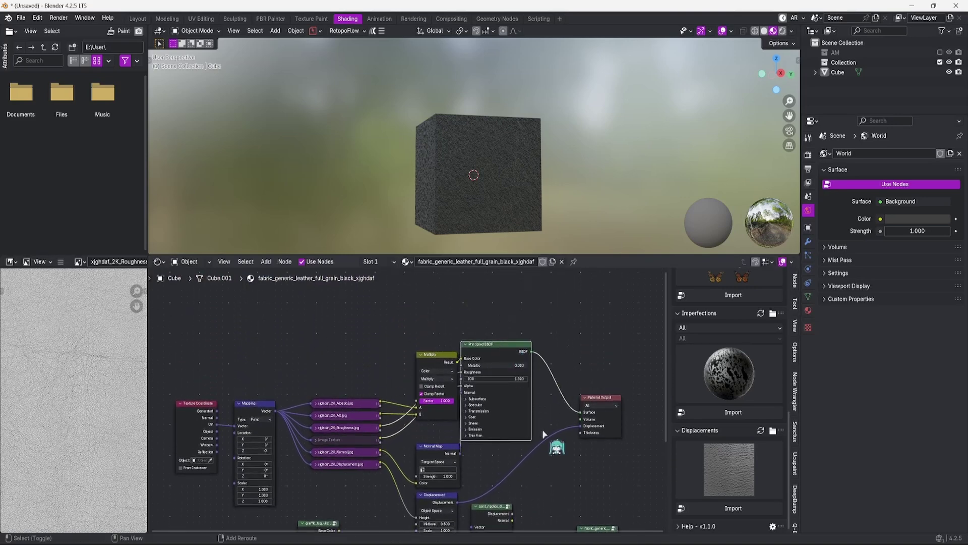
middle_drag(484, 424, 446, 355)
mouse_move(418, 436)
mouse_down()
mouse_move(470, 432)
mouse_move(549, 358)
mouse_up()
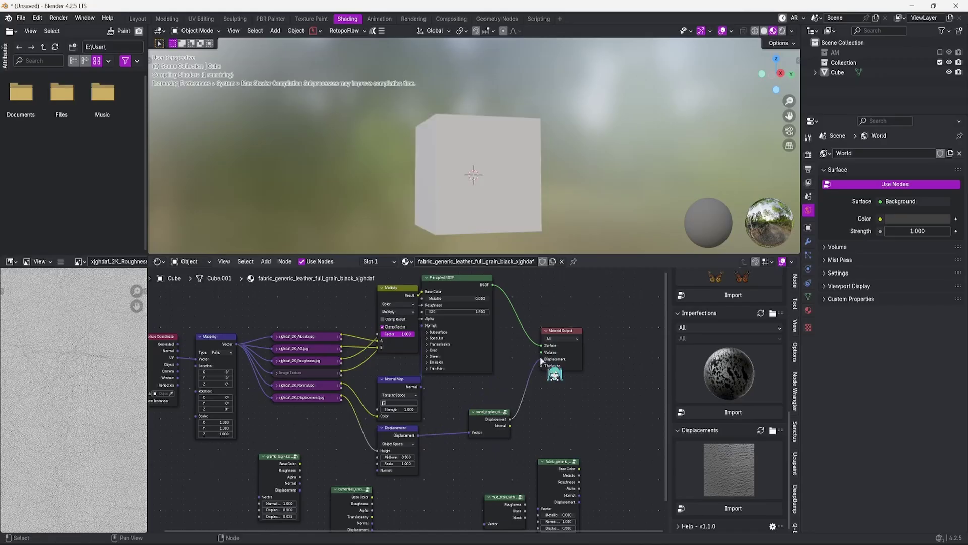
scroll(539, 188, up, 5)
Reposition the Displacement node and orbit to inspect the wavy displaced cube.
middle_drag(539, 188, 567, 110)
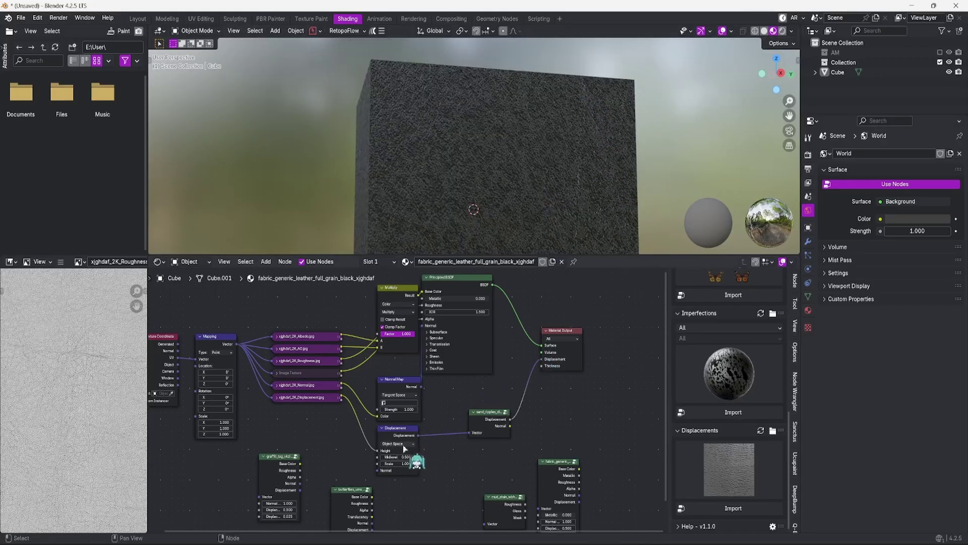
mouse_move(405, 435)
mouse_down()
mouse_move(379, 437)
mouse_move(473, 432)
mouse_up()
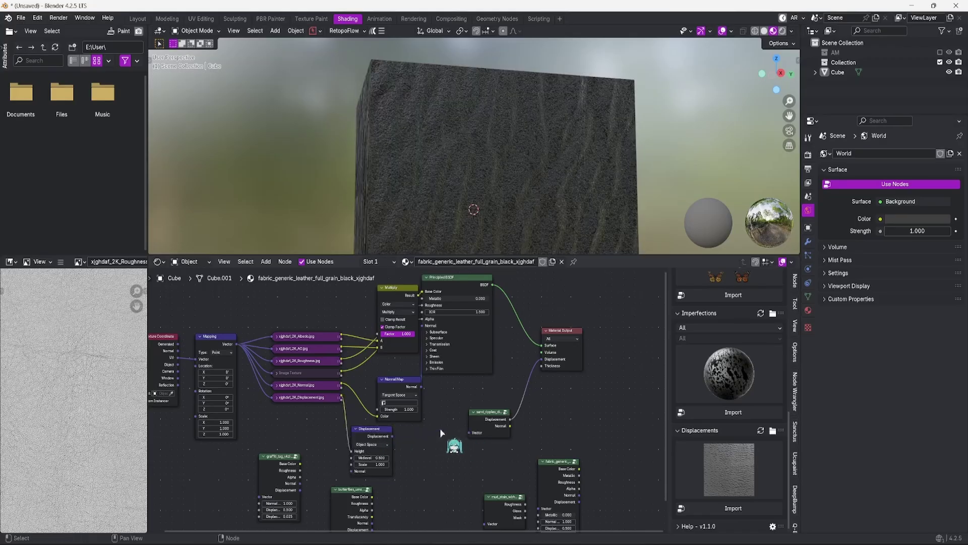
scroll(551, 184, down, 2)
mouse_move(551, 184)
middle_down()
mouse_move(530, 204)
mouse_move(667, 223)
mouse_move(560, 203)
middle_up()
scroll(526, 201, down, 1)
scroll(526, 198, down, 2)
scroll(560, 203, up, 2)
scroll(561, 203, up, 2)
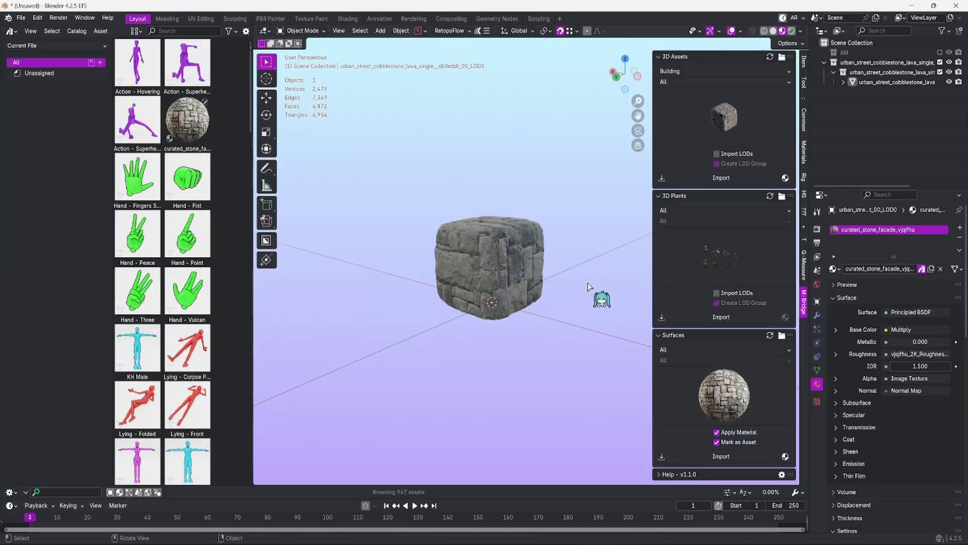
shift+middle_drag(590, 287, 598, 281)
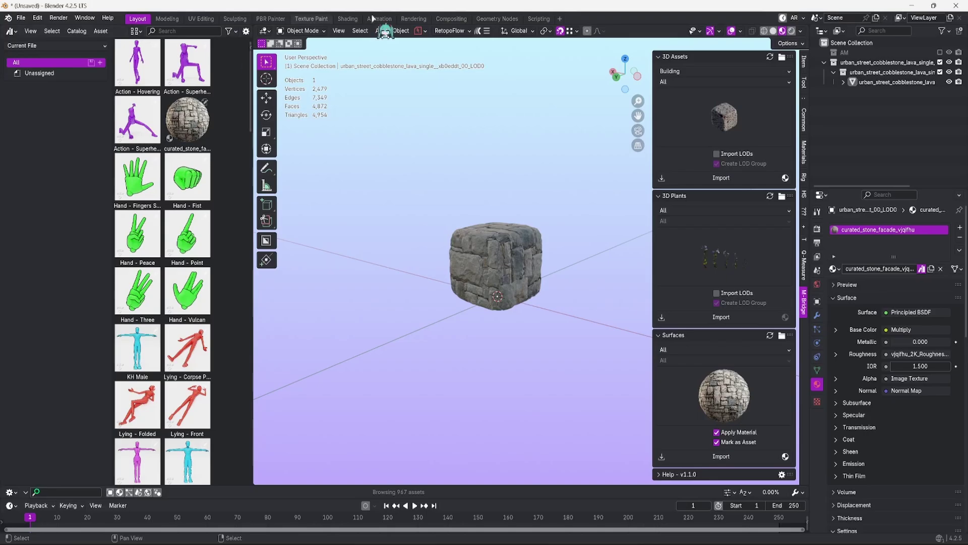
Bring the Quixel Bridge window to the front from its taskbar thumbnail.
click(535, 503)
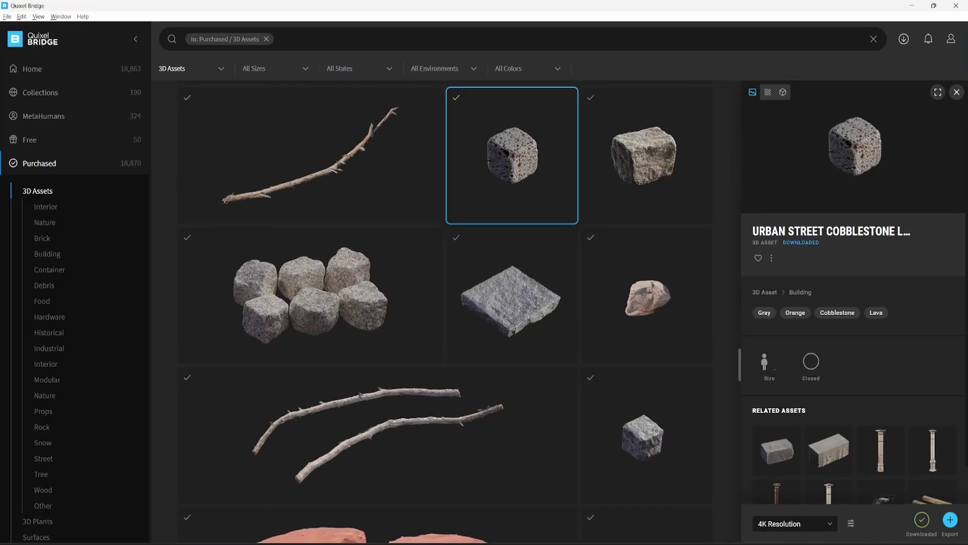
scroll(467, 380, down, 3)
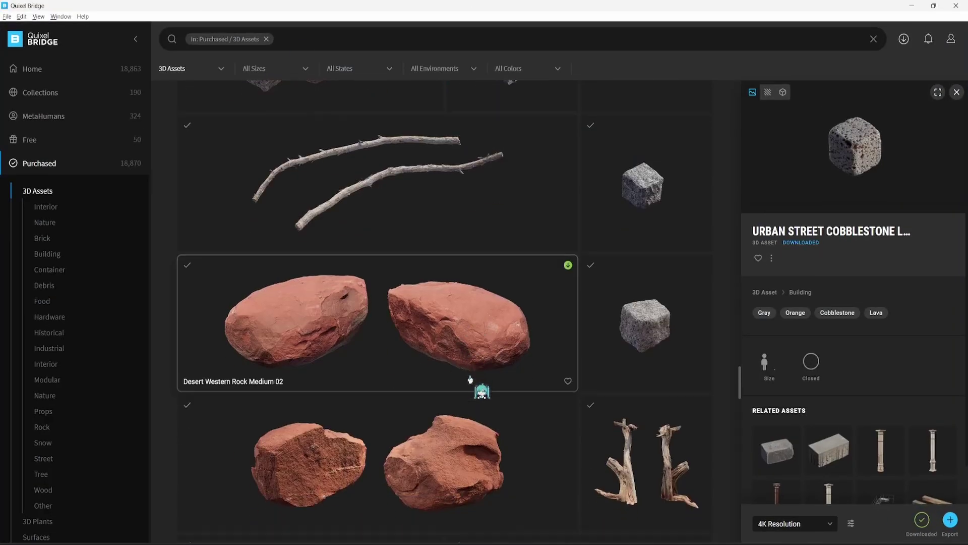
scroll(469, 378, down, 3)
scroll(471, 371, down, 3)
scroll(472, 359, down, 3)
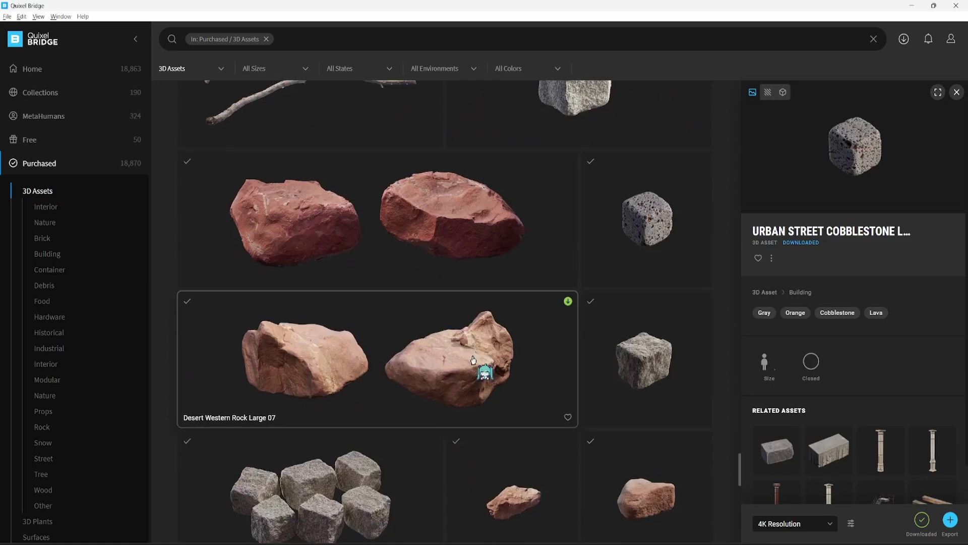
scroll(473, 357, down, 3)
scroll(472, 357, down, 3)
scroll(473, 358, down, 2)
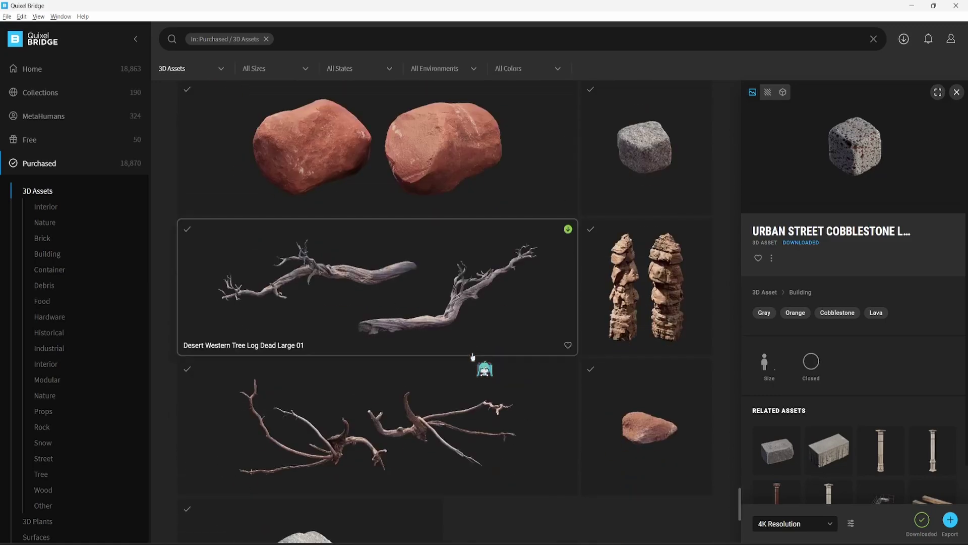
scroll(473, 357, down, 3)
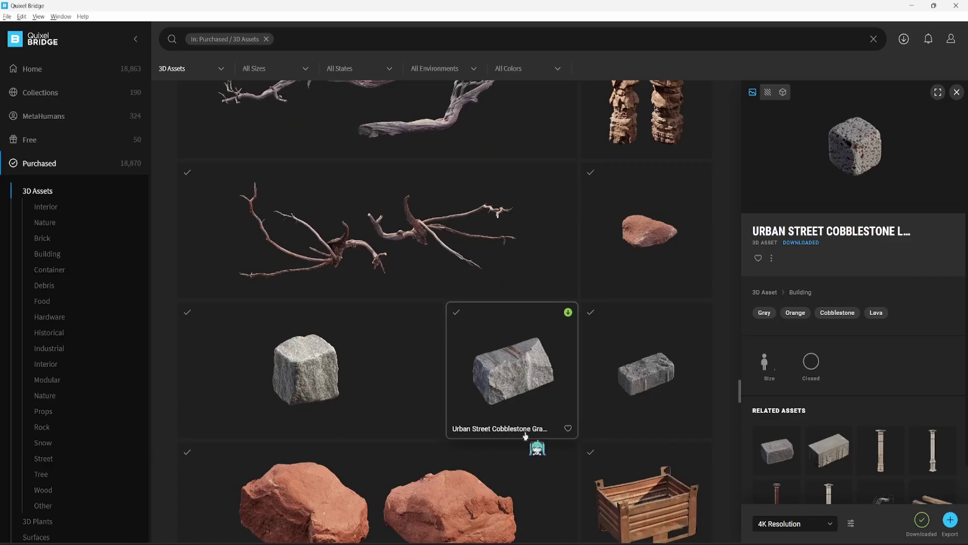
scroll(526, 436, down, 2)
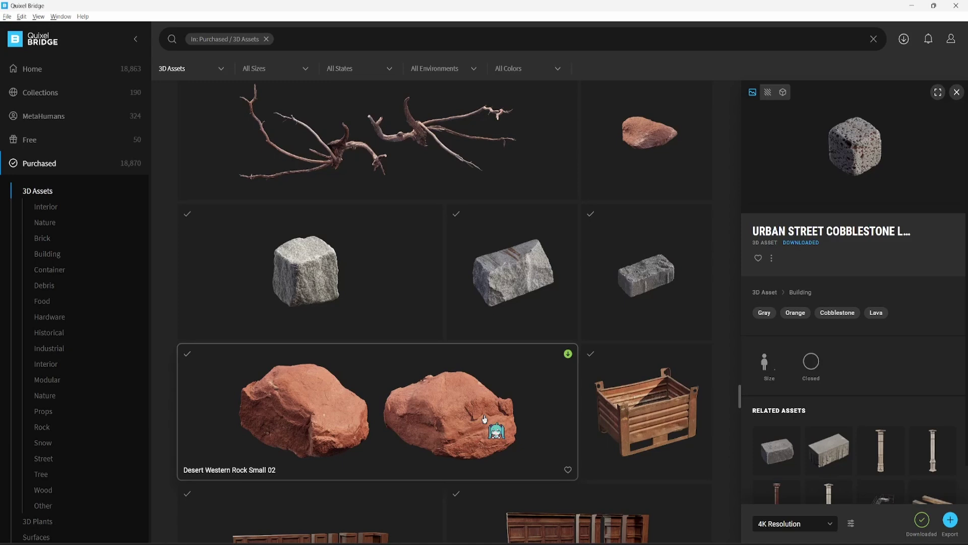
scroll(485, 418, down, 2)
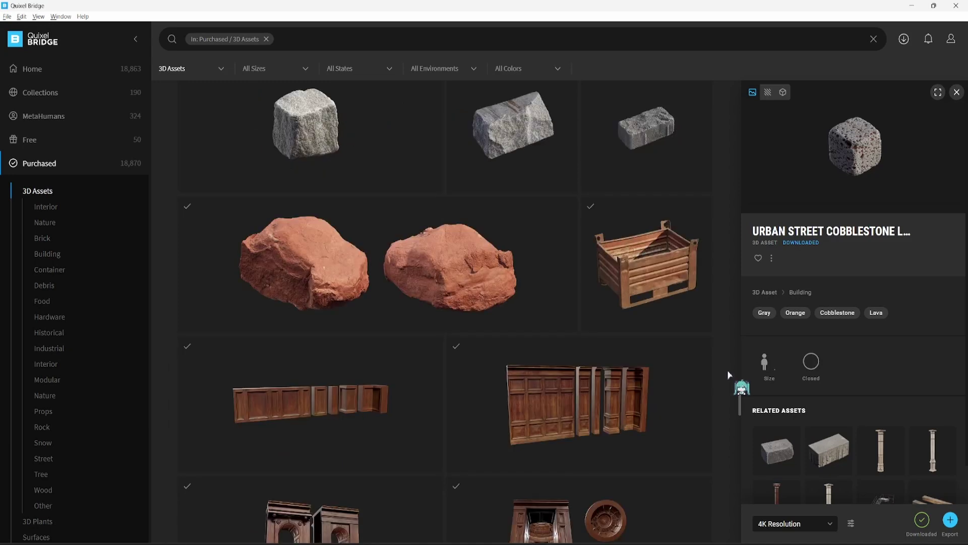